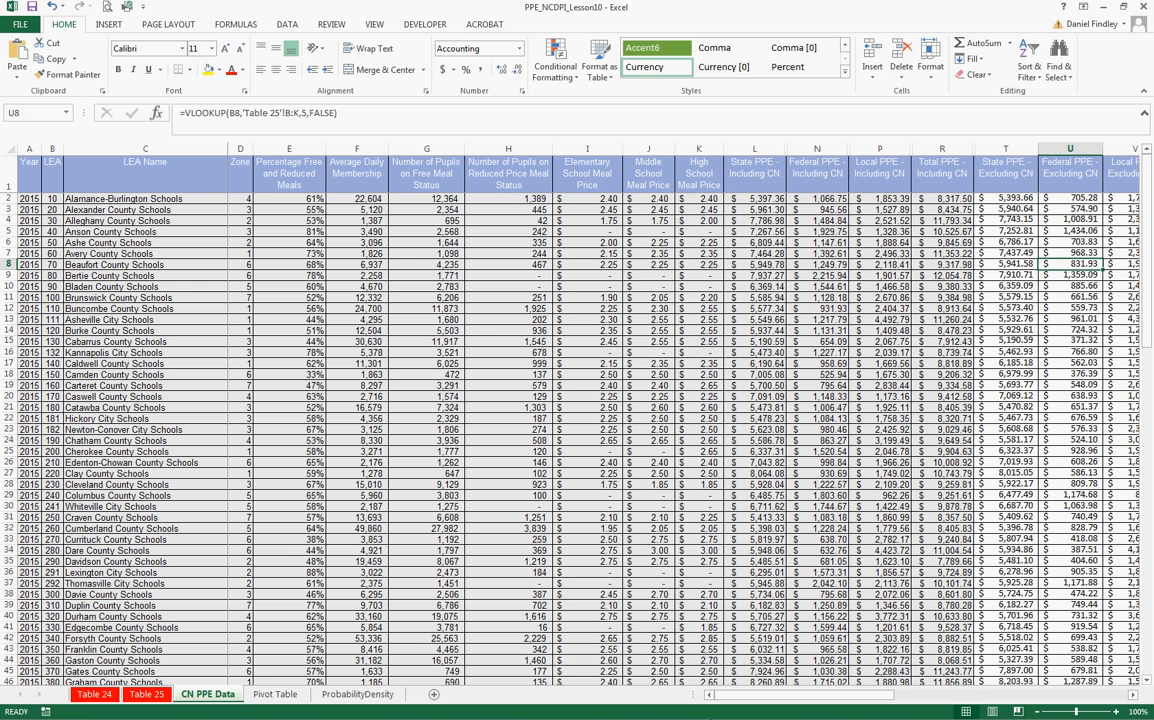
pyautogui.click(107, 25)
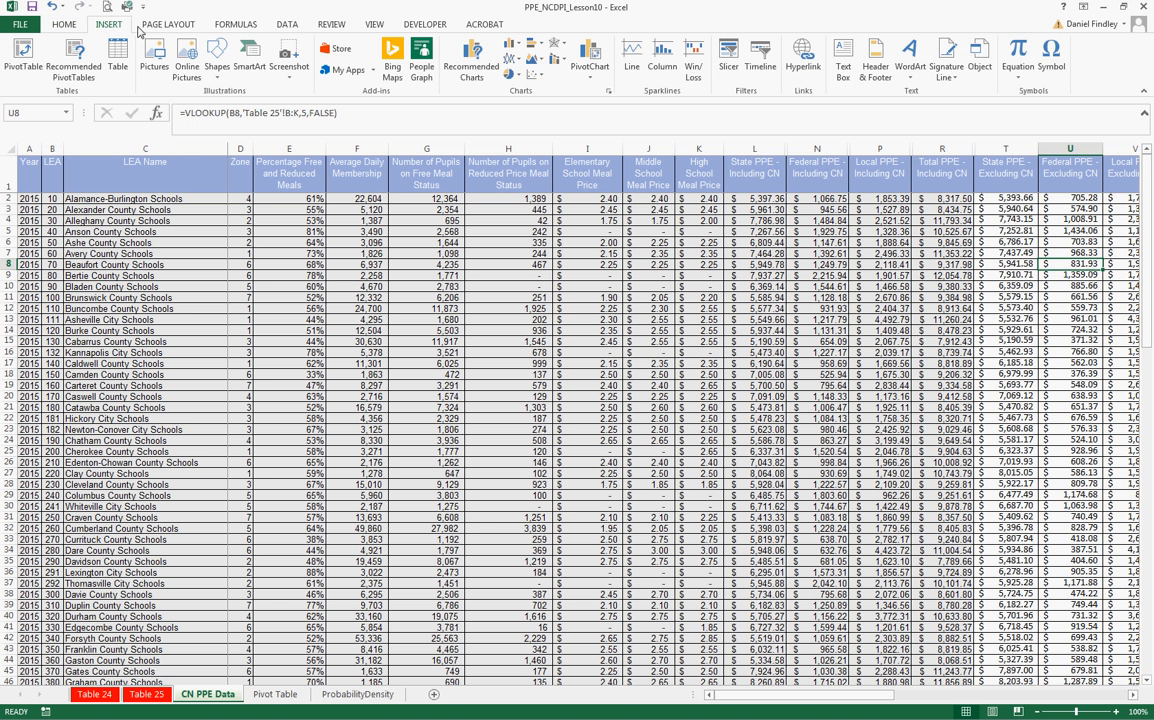
pyautogui.click(538, 77)
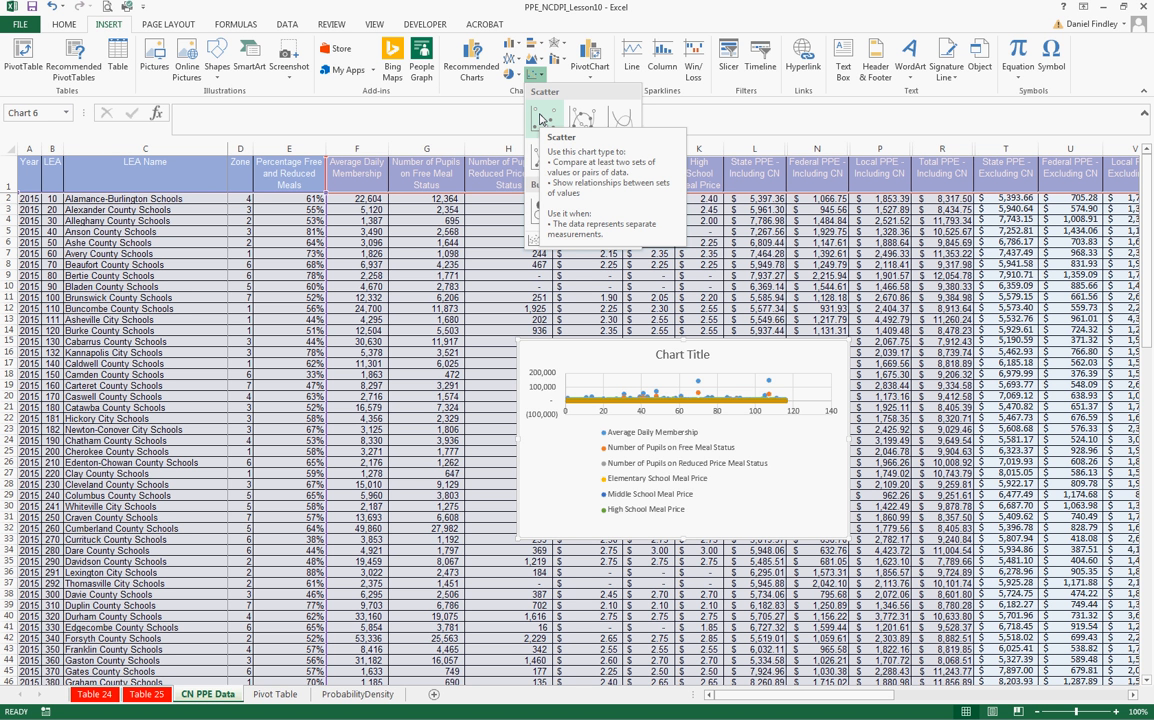
pyautogui.click(540, 119)
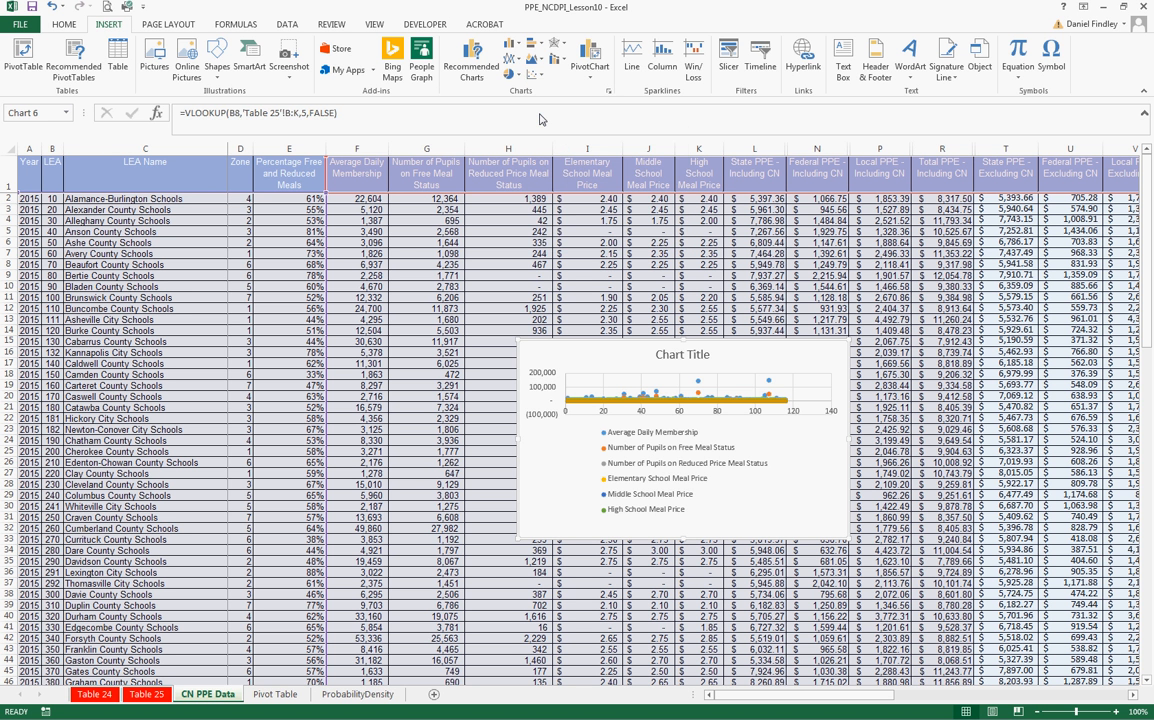
pyautogui.moveTo(608, 354); pyautogui.dragTo(608, 312)
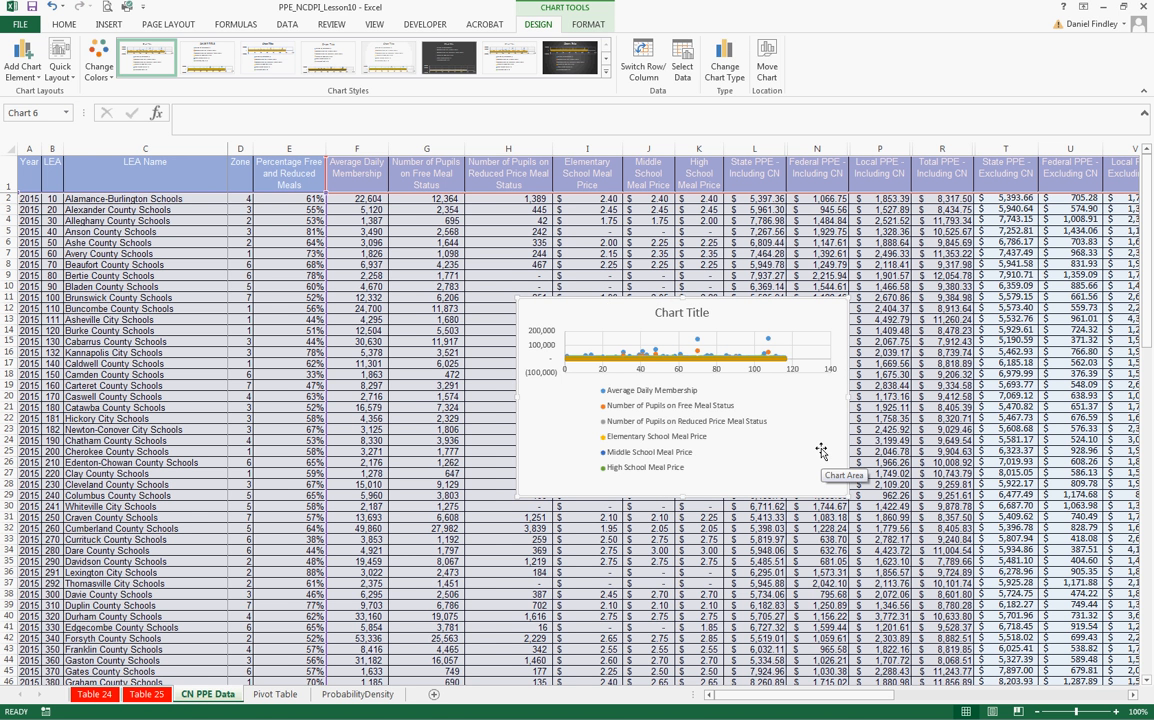
pyautogui.press('Delete')
# Step: Insert an empty scatter chart starting from blank cell AC17 and move it over the area beside the CN PPE - Total column
pyautogui.moveTo(835, 695); pyautogui.dragTo(980, 697)
pyautogui.click(850, 363)
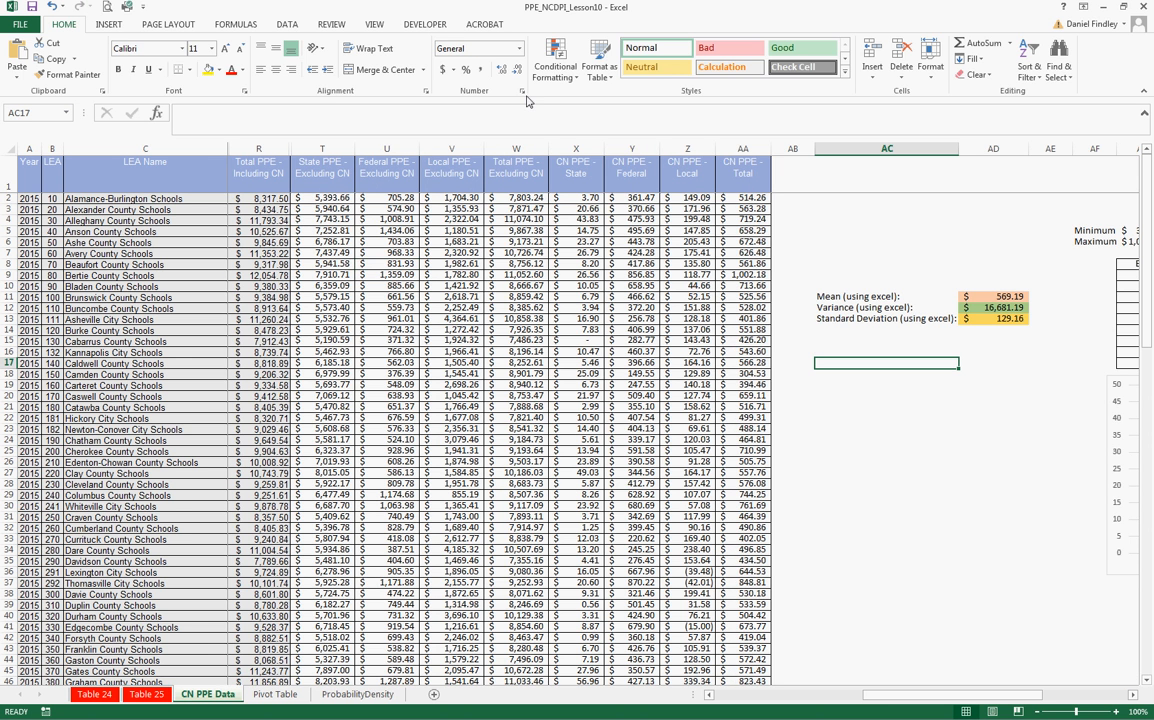
pyautogui.click(110, 25)
pyautogui.click(537, 74)
pyautogui.click(544, 119)
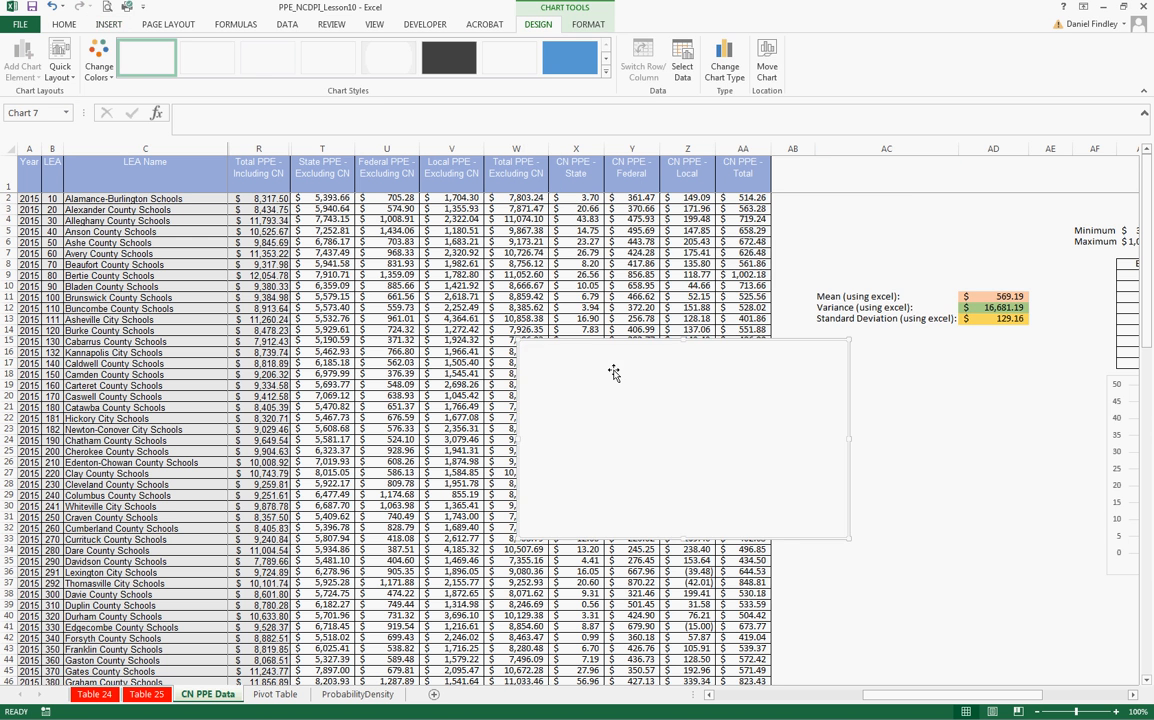
pyautogui.moveTo(614, 373); pyautogui.dragTo(779, 261)
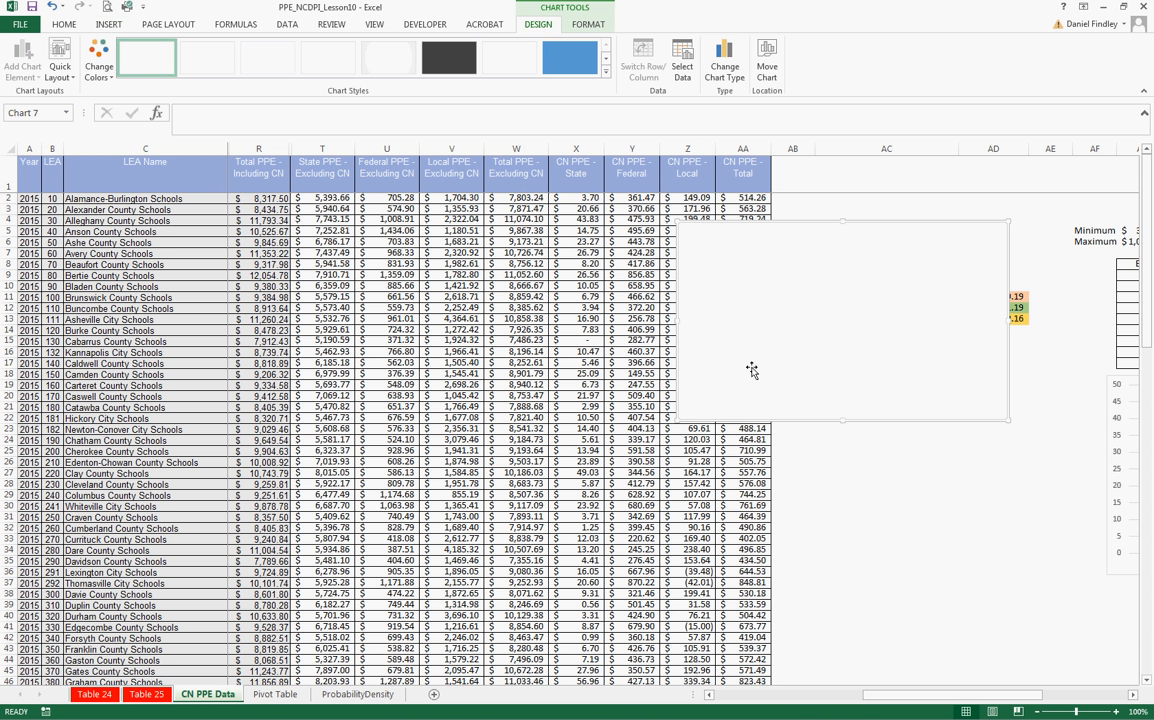
# Step: Add a data series to the empty scatter chart and name it "CN PPE Total and % Free and Reduced"
pyautogui.click(684, 62)
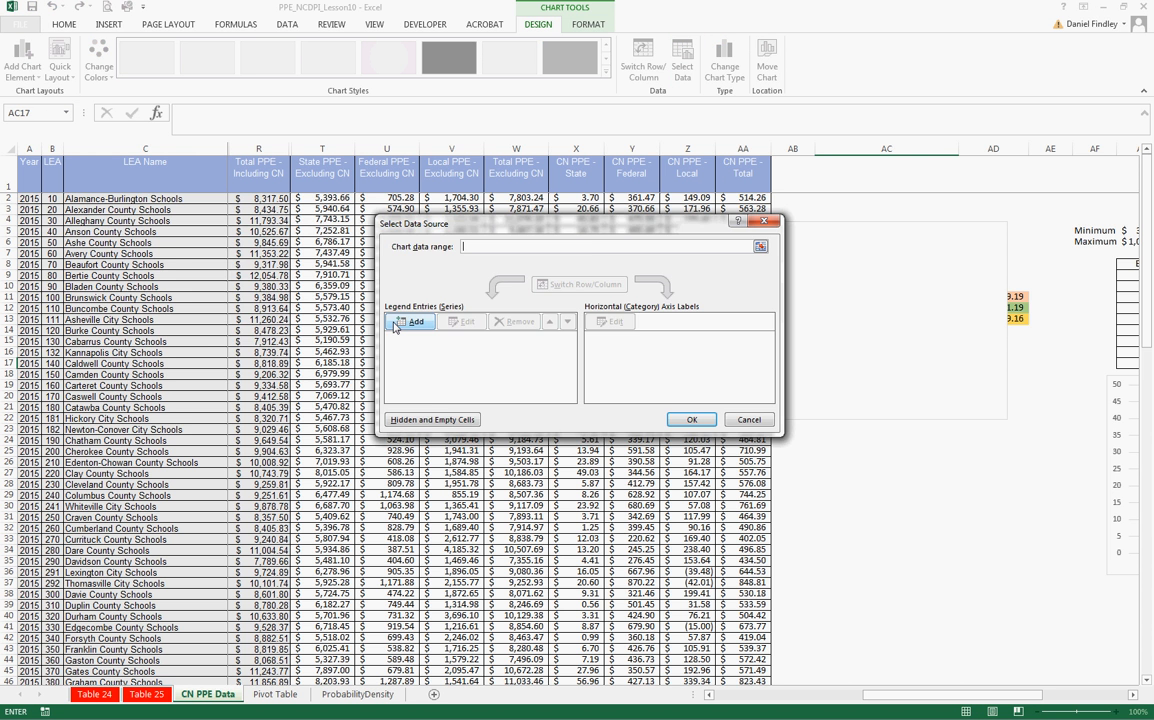
pyautogui.click(410, 321)
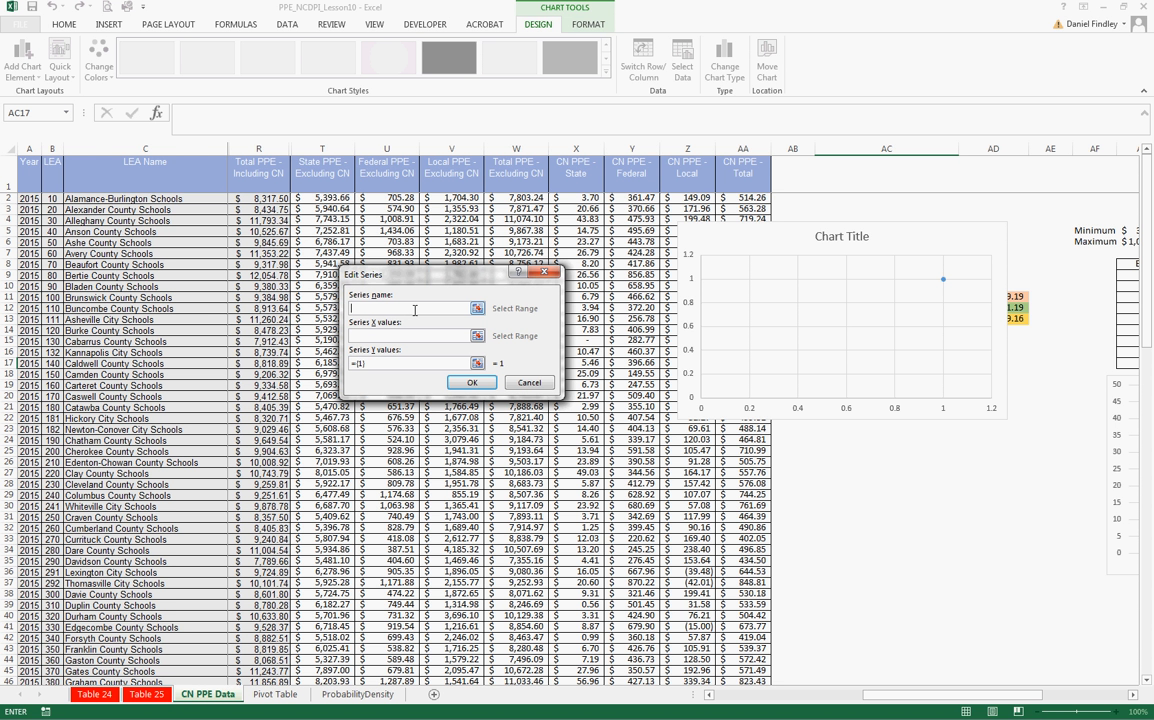
pyautogui.write('CN PPE')
pyautogui.hotkey('shift', 'space')
pyautogui.press('BackSpace')
pyautogui.press('BackSpace')
pyautogui.press('BackSpace')
pyautogui.press('BackSpace')
pyautogui.press('BackSpace')
pyautogui.press('BackSpace')
pyautogui.press('BackSpace')
pyautogui.press('BackSpace')
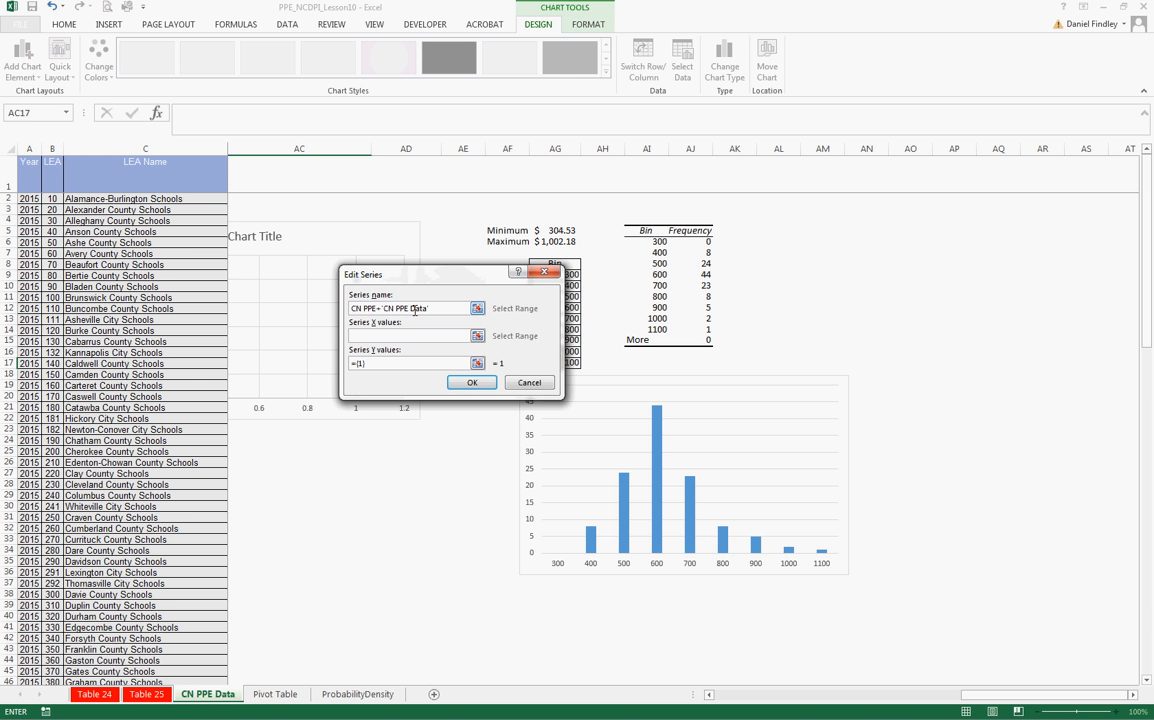
pyautogui.press('BackSpace')
pyautogui.press('BackSpace')
pyautogui.press('BackSpace')
pyautogui.press('BackSpace')
pyautogui.press('BackSpace')
pyautogui.press('BackSpace')
pyautogui.press('BackSpace')
pyautogui.press('BackSpace')
pyautogui.press('BackSpace')
pyautogui.press('BackSpace')
pyautogui.press('BackSpace')
pyautogui.press('BackSpace')
pyautogui.press('BackSpace')
pyautogui.press('BackSpace')
pyautogui.write('To')
pyautogui.write('tal')
pyautogui.write('and')
pyautogui.write(' % Fr')
pyautogui.write('ee and ')
pyautogui.write('Reduc')
pyautogui.write('ed')
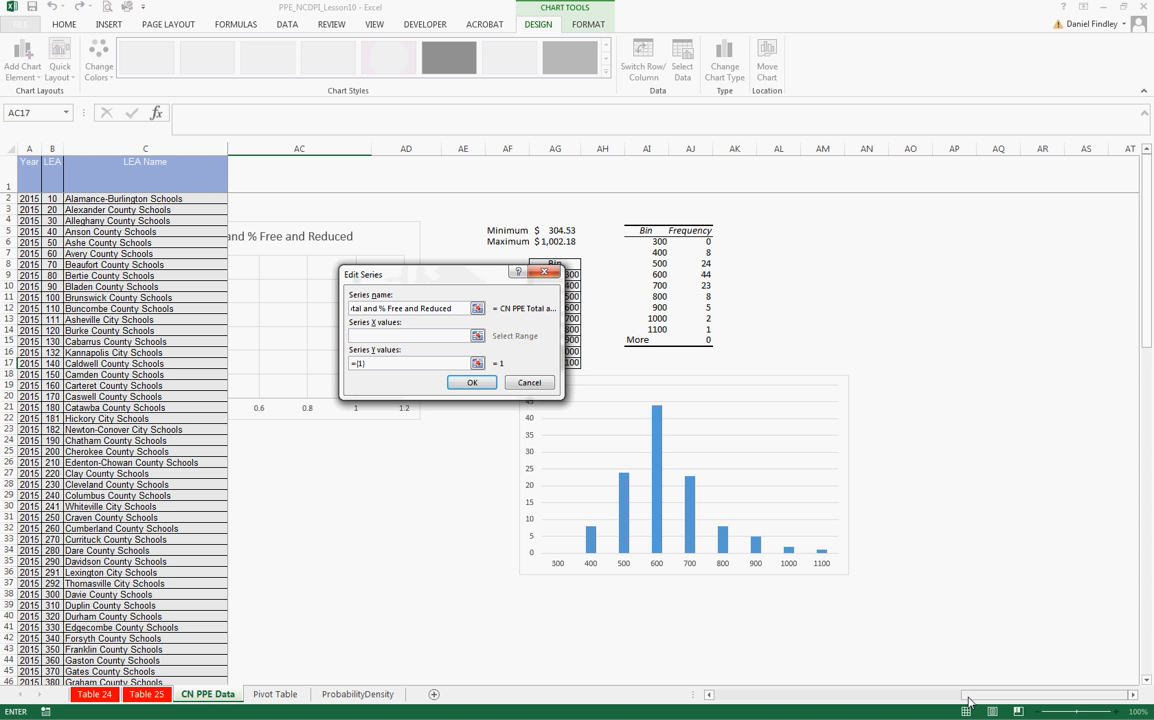
# Step: Set the series X values to the Percentage Free and Reduced Meals data in E2:E116, leaving out the state total
pyautogui.moveTo(968, 703); pyautogui.dragTo(714, 700)
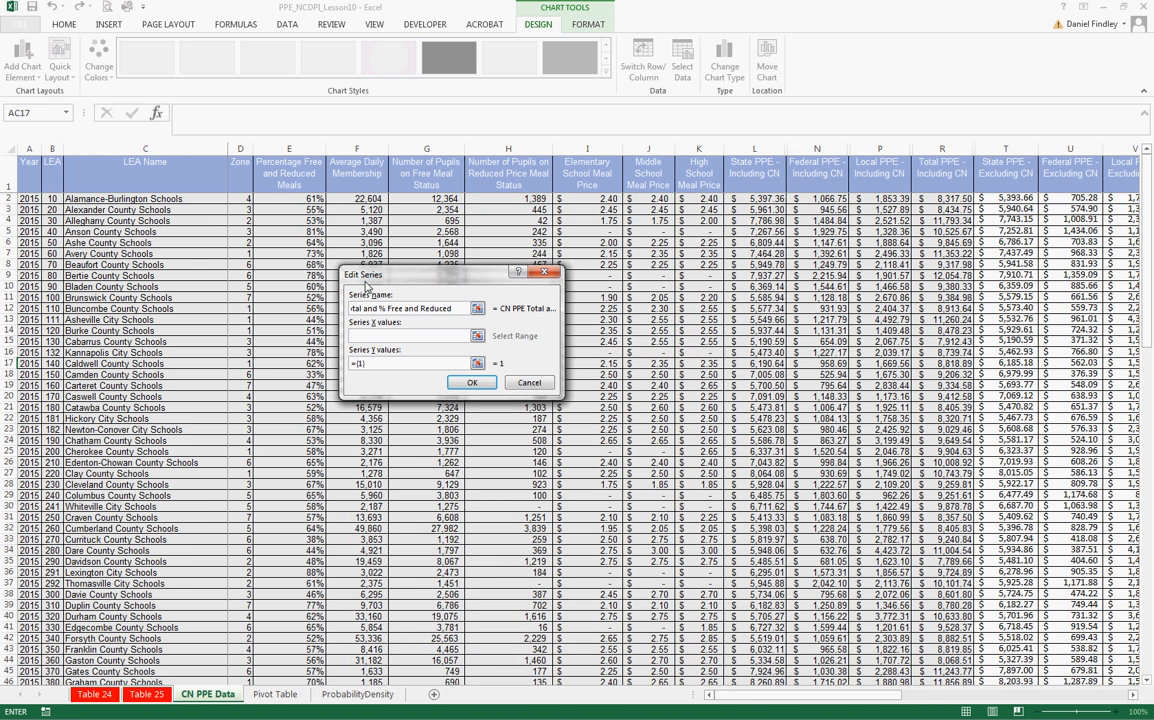
pyautogui.moveTo(289, 198); pyautogui.dragTo(299, 646)
pyautogui.press('Tab')
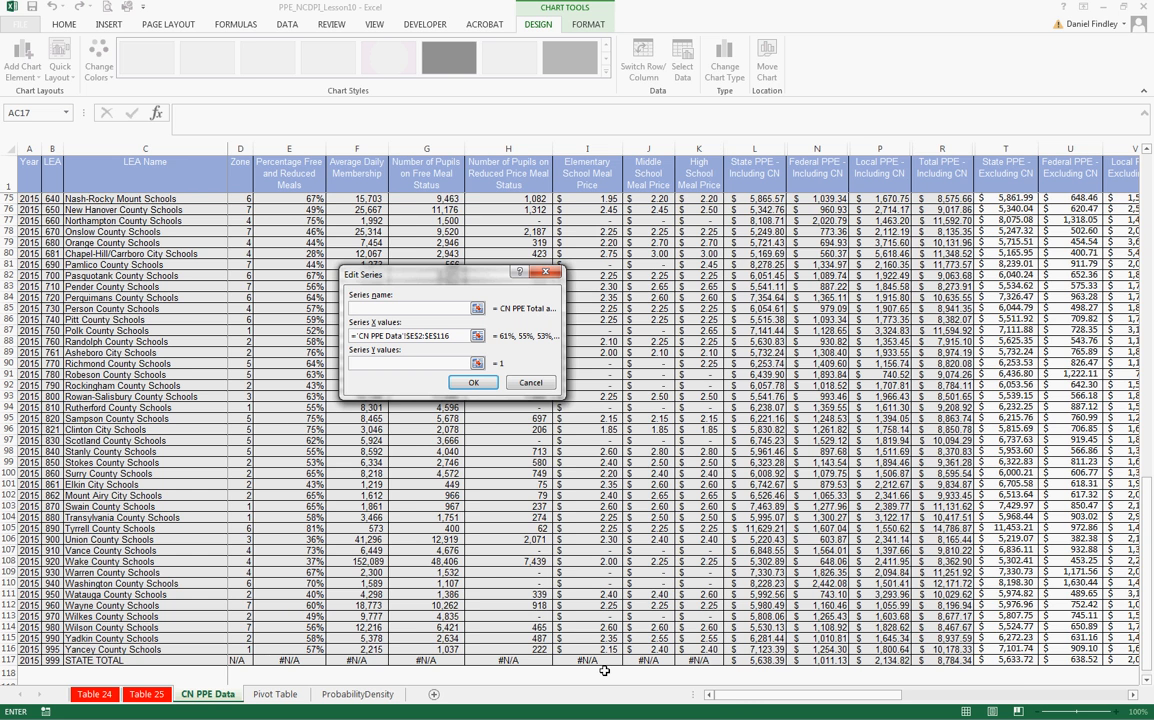
# Step: Set the series Y values to the CN PPE - Total data in AA2:AA116 and accept the chart's data source
pyautogui.moveTo(746, 703); pyautogui.dragTo(836, 676)
pyautogui.click(933, 648)
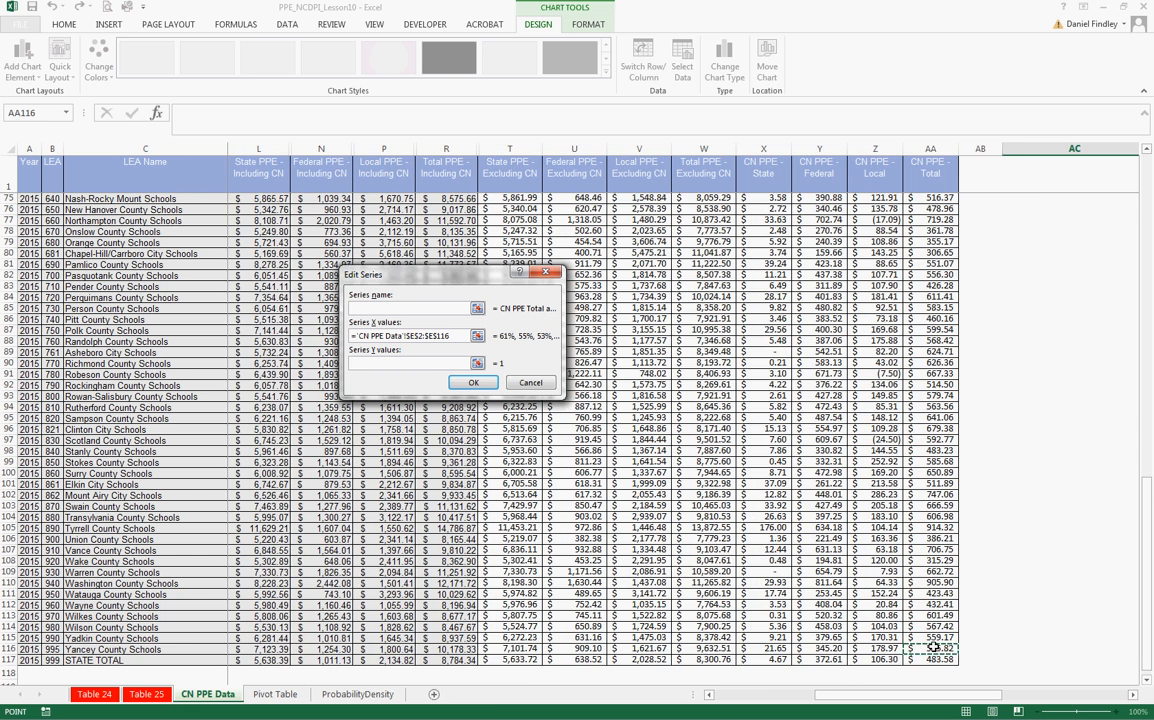
pyautogui.moveTo(933, 648); pyautogui.dragTo(932, 197)
pyautogui.click(470, 384)
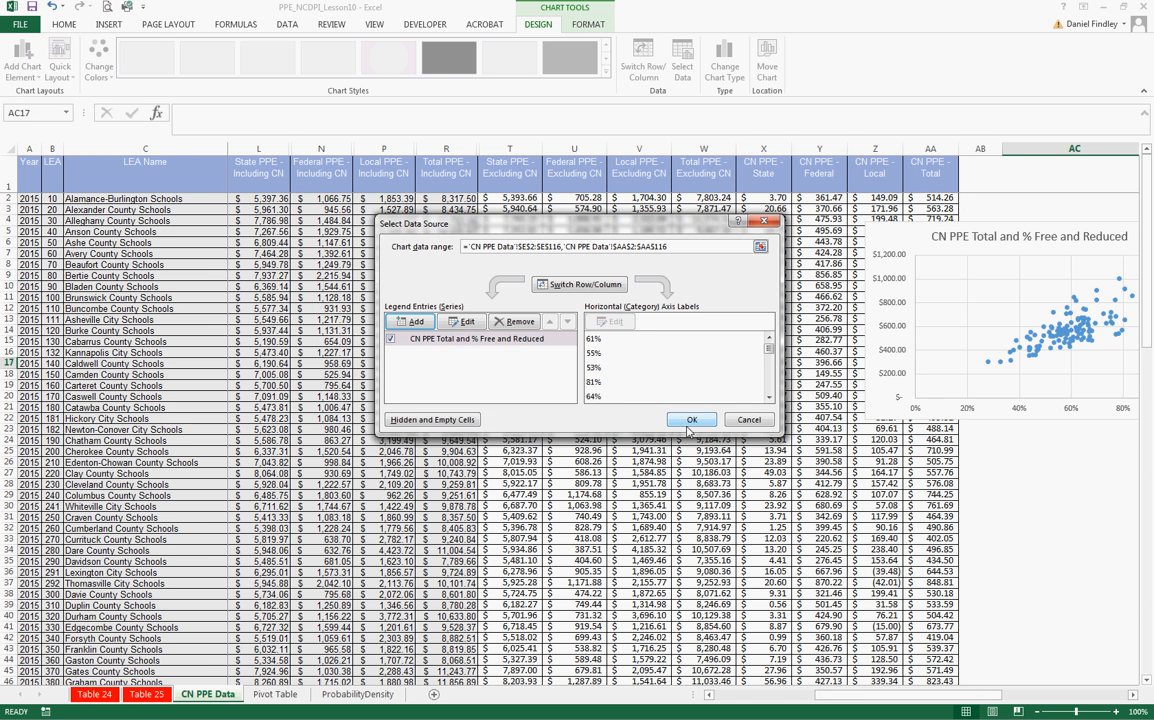
pyautogui.click(689, 420)
# Step: Enlarge the scatter chart and position it so the whole plot is readable
pyautogui.click(1133, 694)
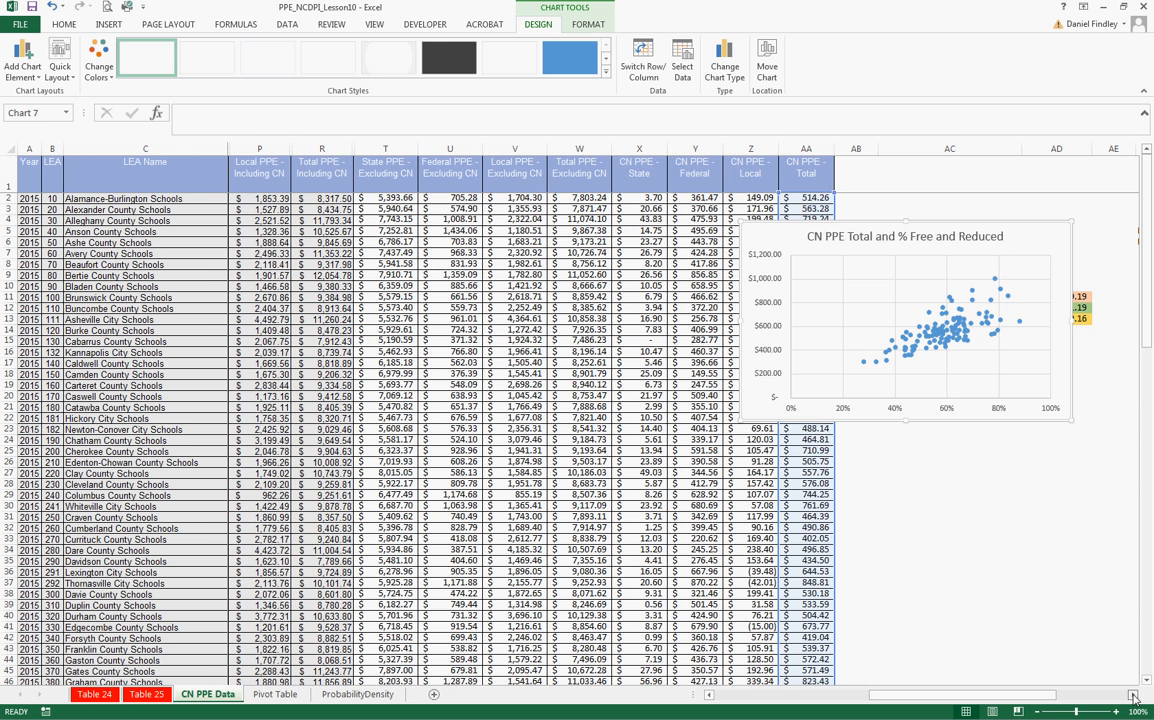
pyautogui.click(1133, 694)
pyautogui.moveTo(872, 423); pyautogui.dragTo(972, 431)
pyautogui.moveTo(625, 450); pyautogui.dragTo(452, 542)
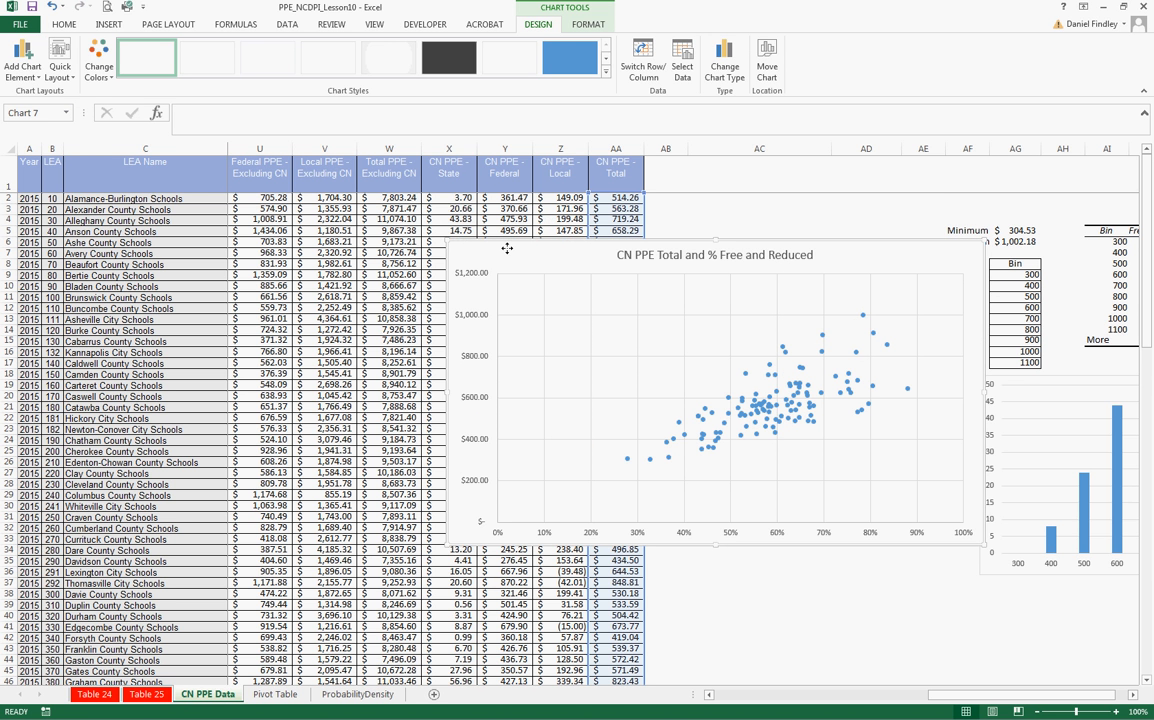
pyautogui.moveTo(506, 248); pyautogui.dragTo(506, 244)
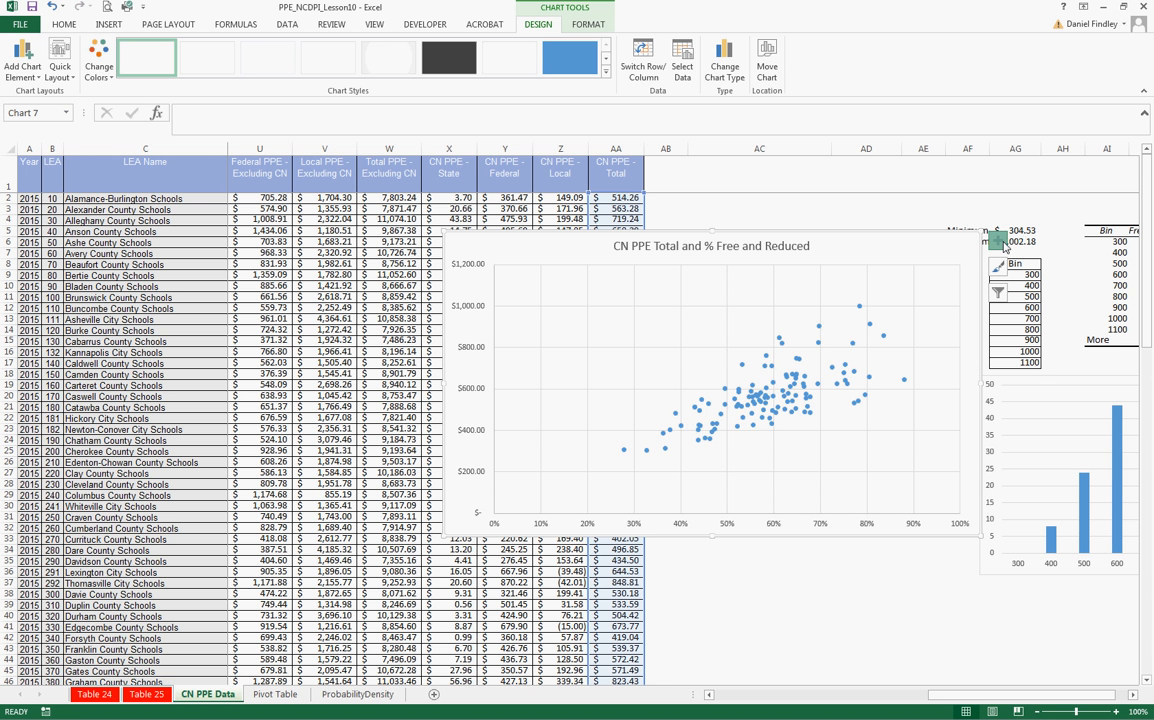
# Step: Add axis titles to the scatter chart and name the horizontal axis "Percentage of Free and Reduced Students"
pyautogui.click(1002, 244)
pyautogui.click(1032, 271)
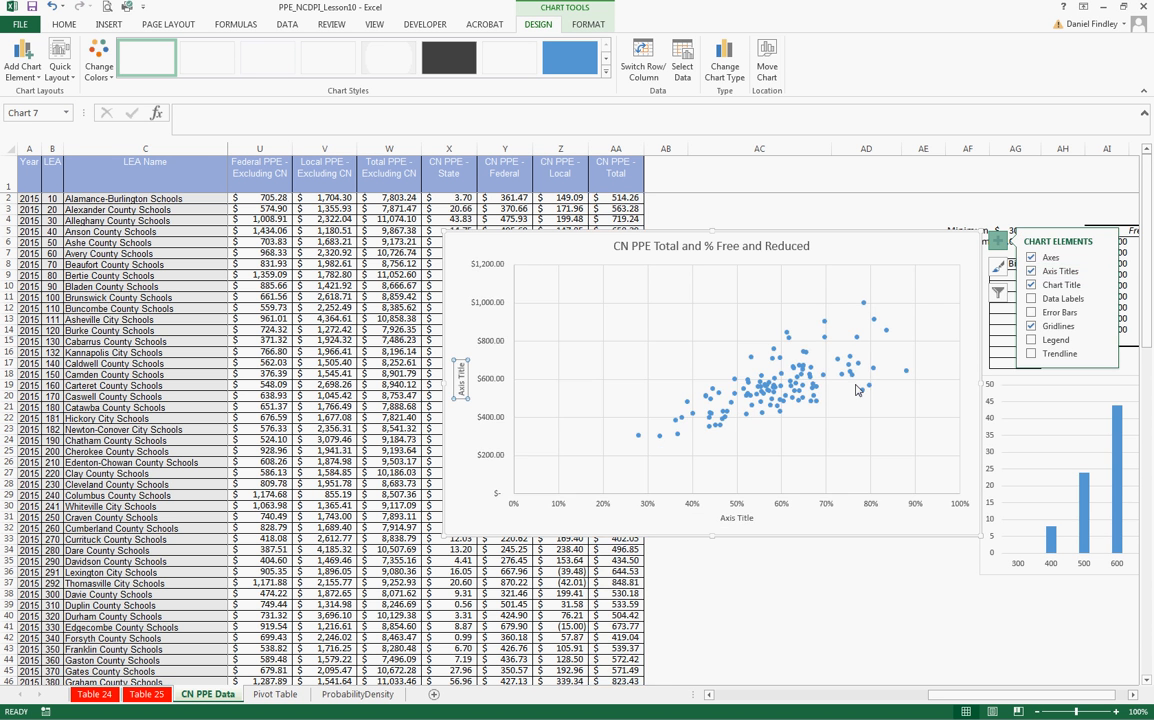
pyautogui.tripleClick(743, 518)
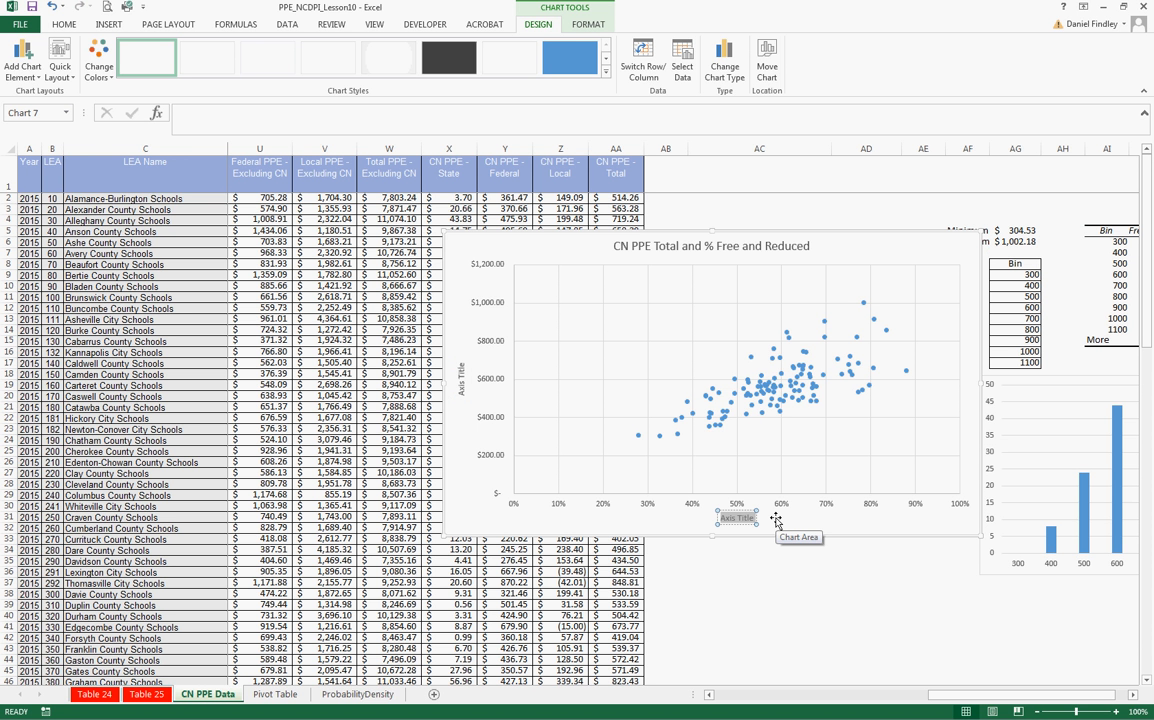
pyautogui.write('Percentage of Fre')
pyautogui.press('BackSpace')
pyautogui.press('BackSpace')
pyautogui.press('BackSpace')
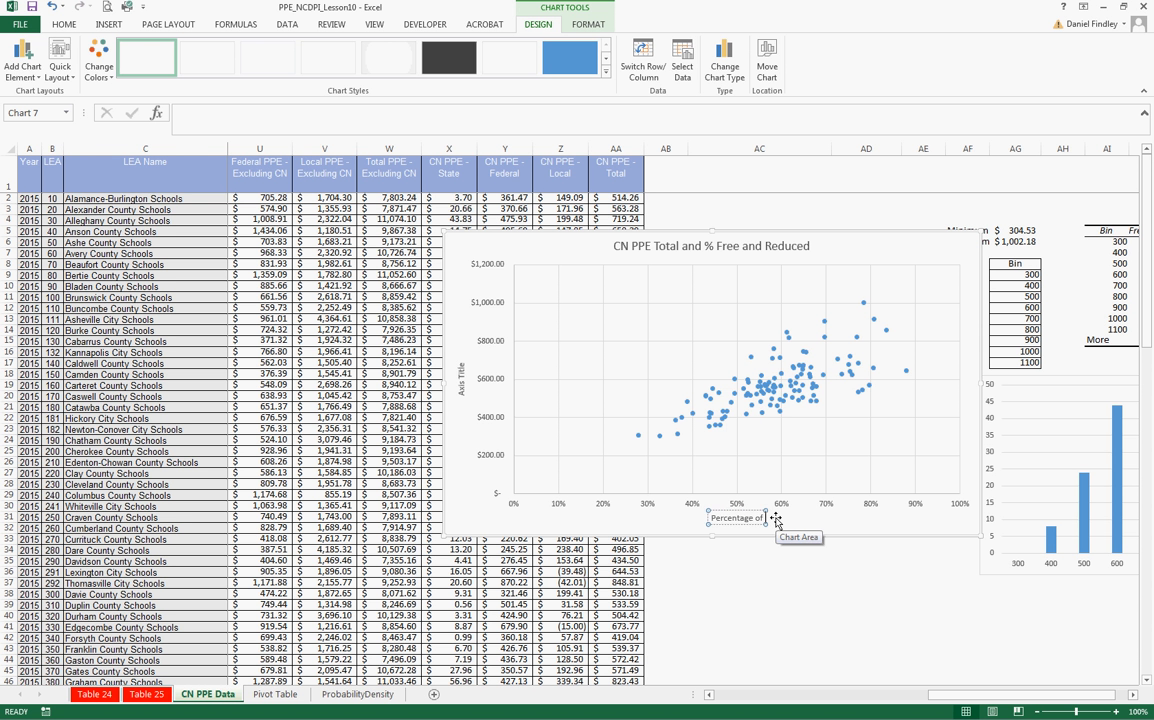
pyautogui.write('Free and Red')
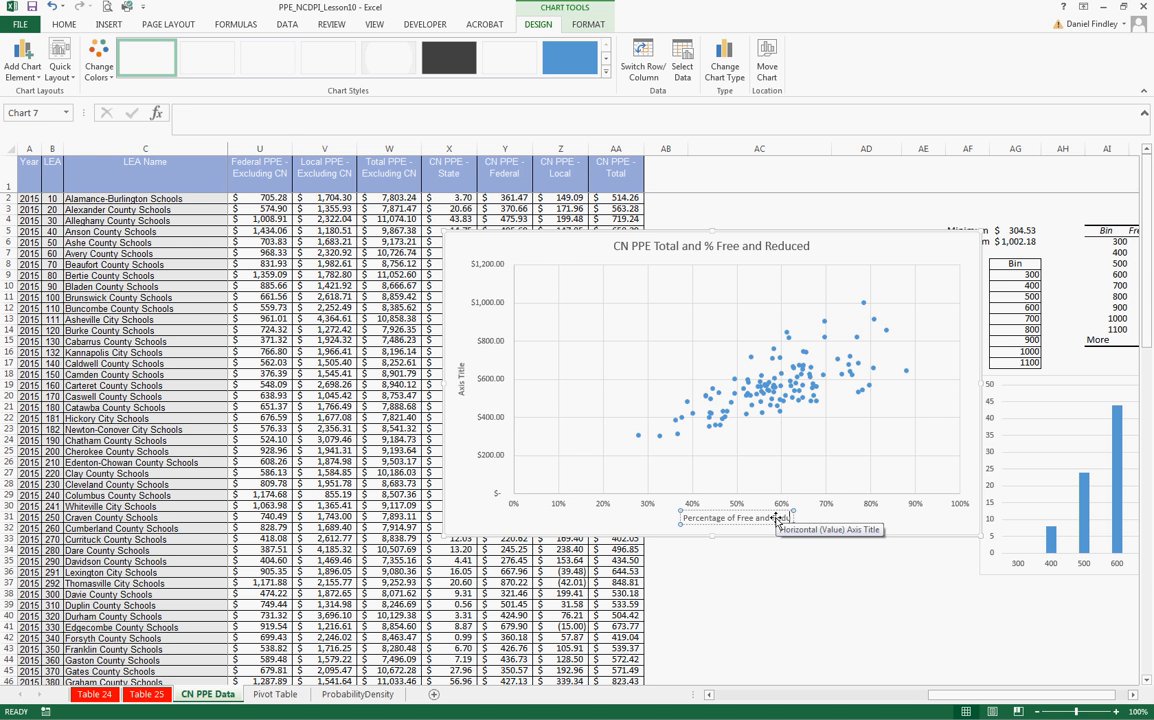
pyautogui.write('uced Stud')
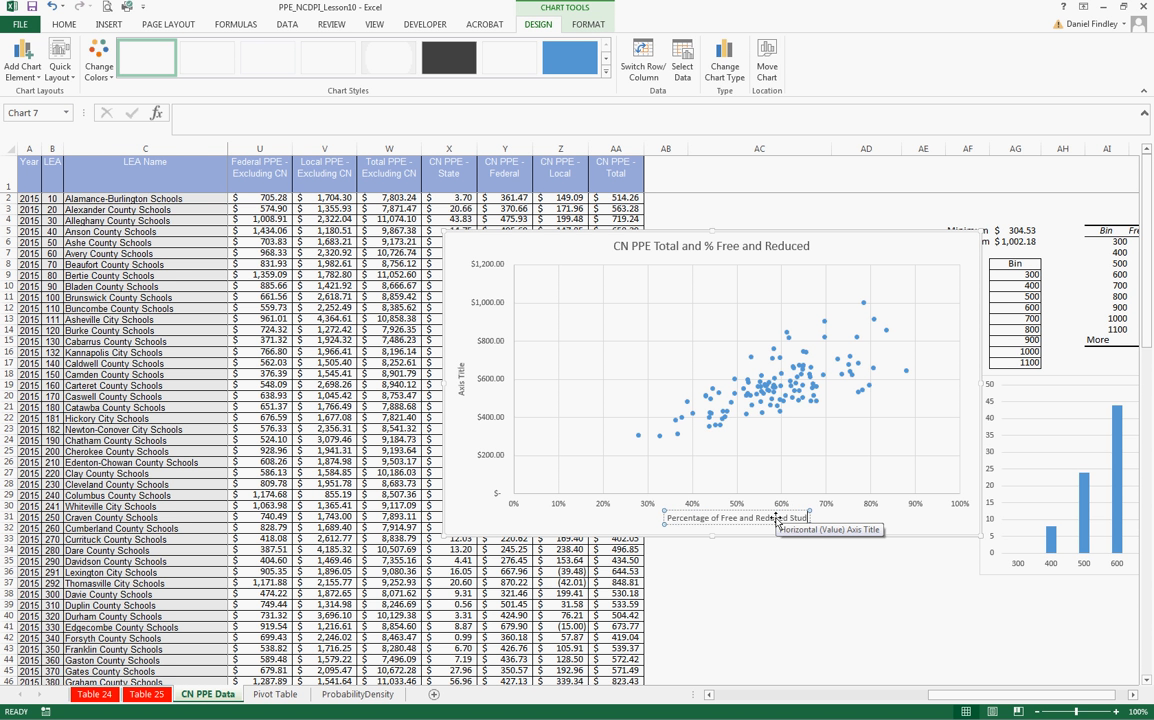
pyautogui.write('ents')
# Step: Name the scatter chart's vertical axis "Total CN PPE"
pyautogui.click(461, 382)
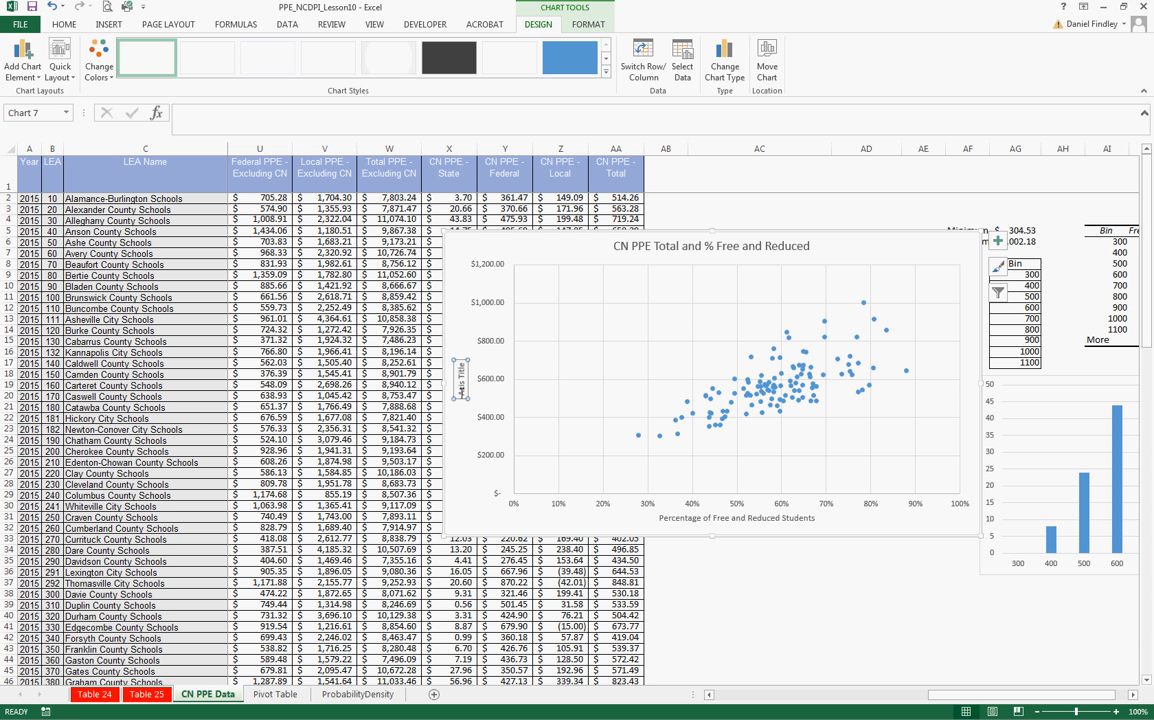
pyautogui.tripleClick(462, 392)
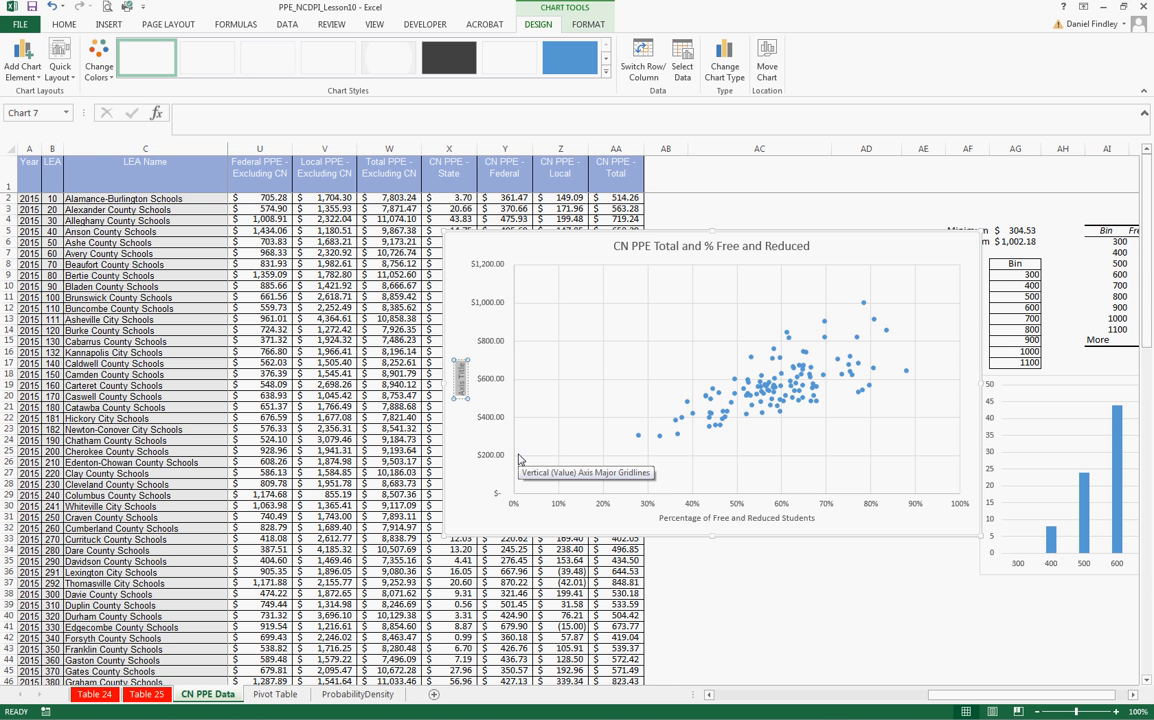
pyautogui.write('Total CN PPE')
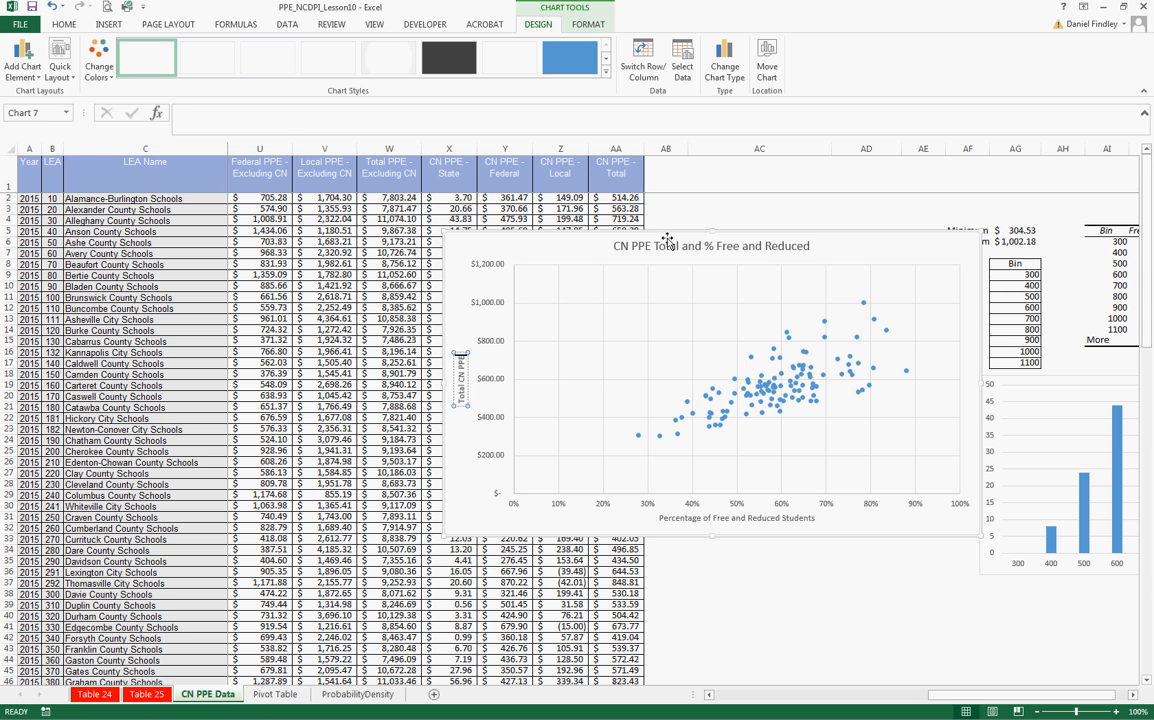
# Step: Change the chart title to "LEA - CN PPE and Free and Reduced Status" and move the chart clear of the data columns
pyautogui.click(613, 249)
pyautogui.moveTo(613, 249); pyautogui.dragTo(814, 251)
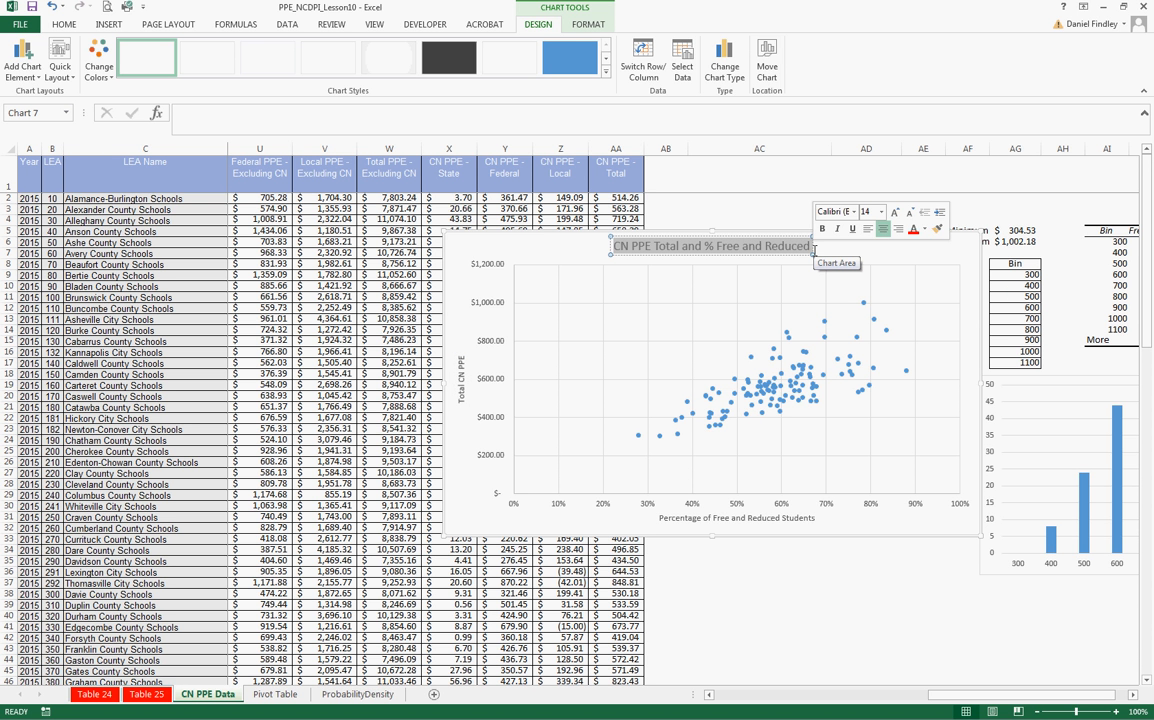
pyautogui.write('LEA')
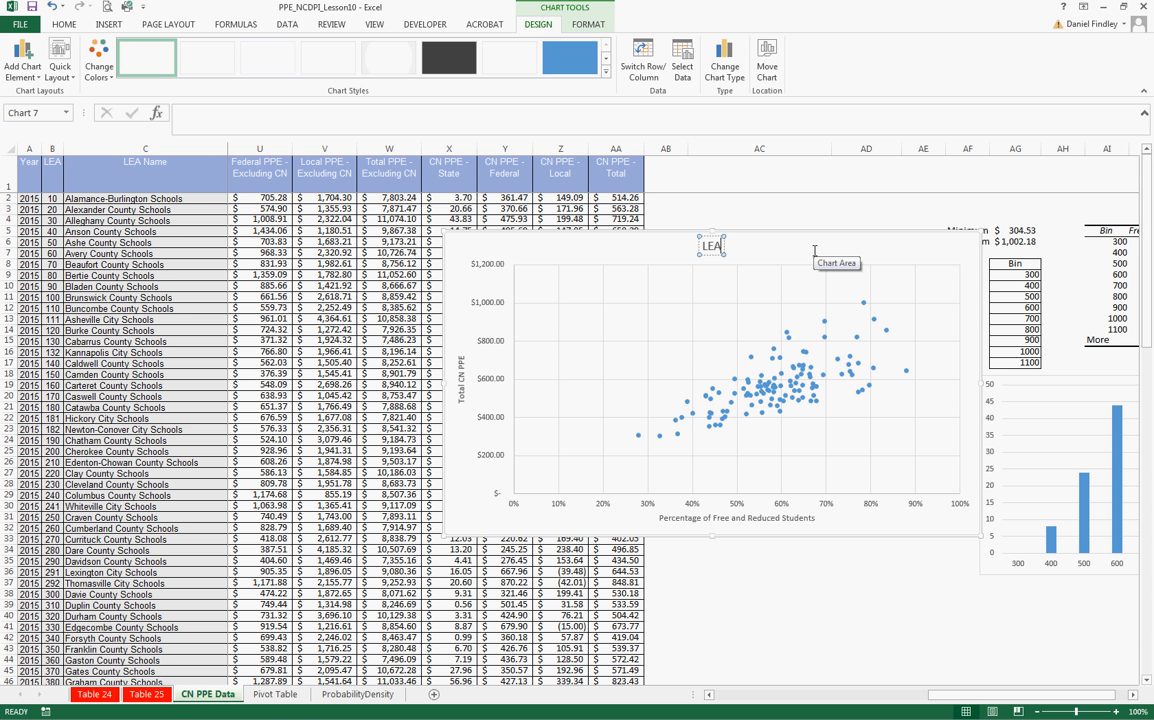
pyautogui.write('- CN PPE a')
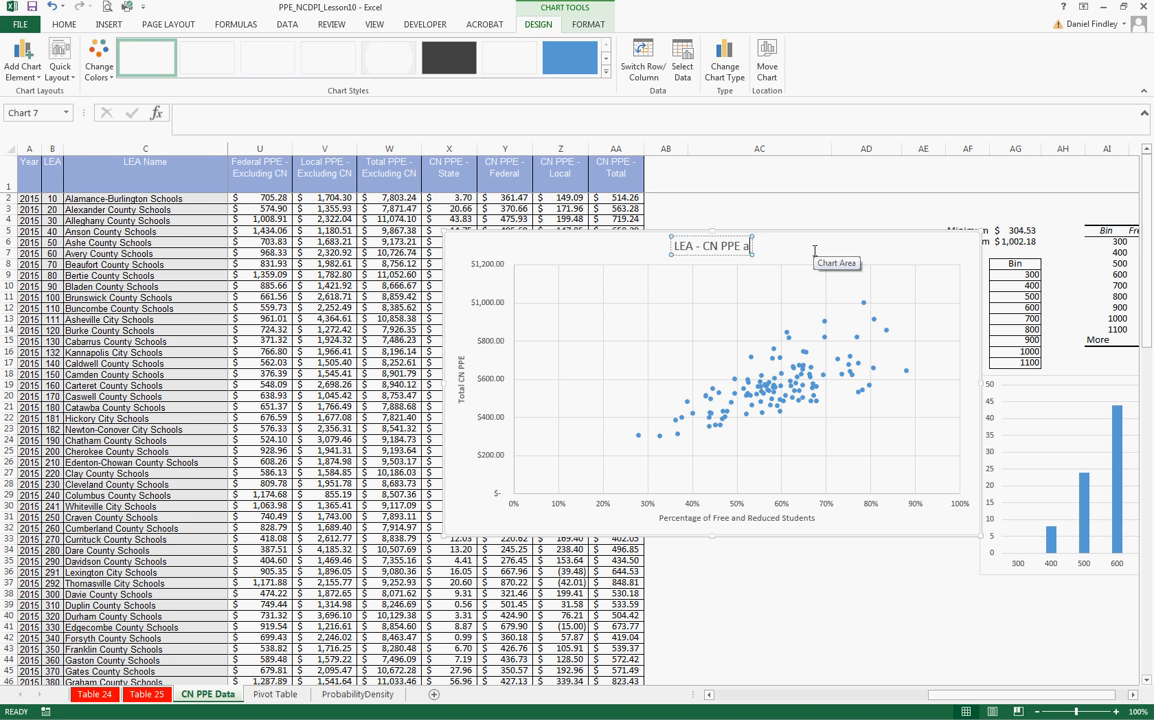
pyautogui.write('nd')
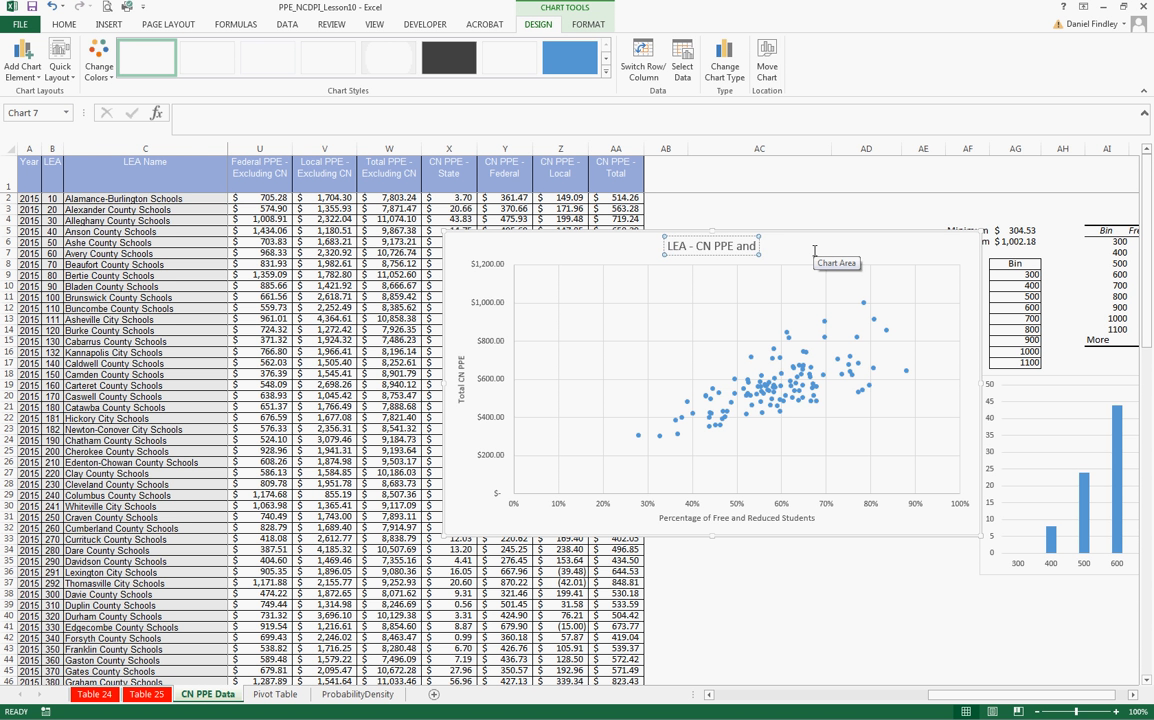
pyautogui.write(' Freed')
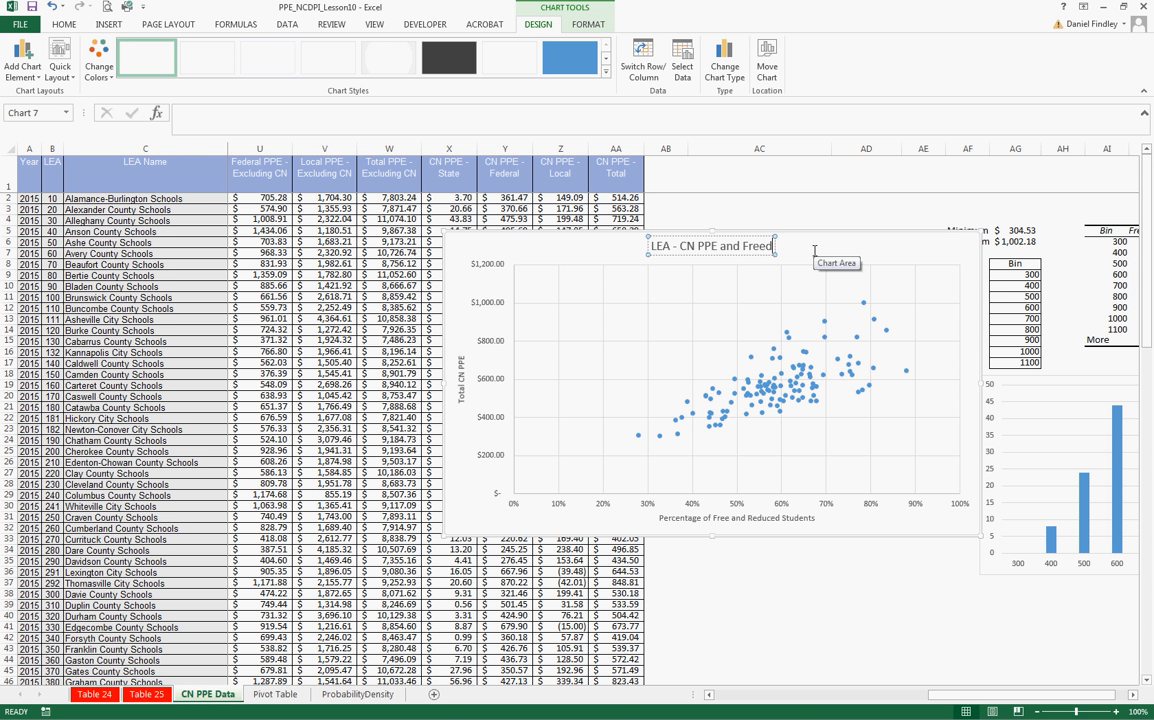
pyautogui.press('BackSpace')
pyautogui.write('and Red')
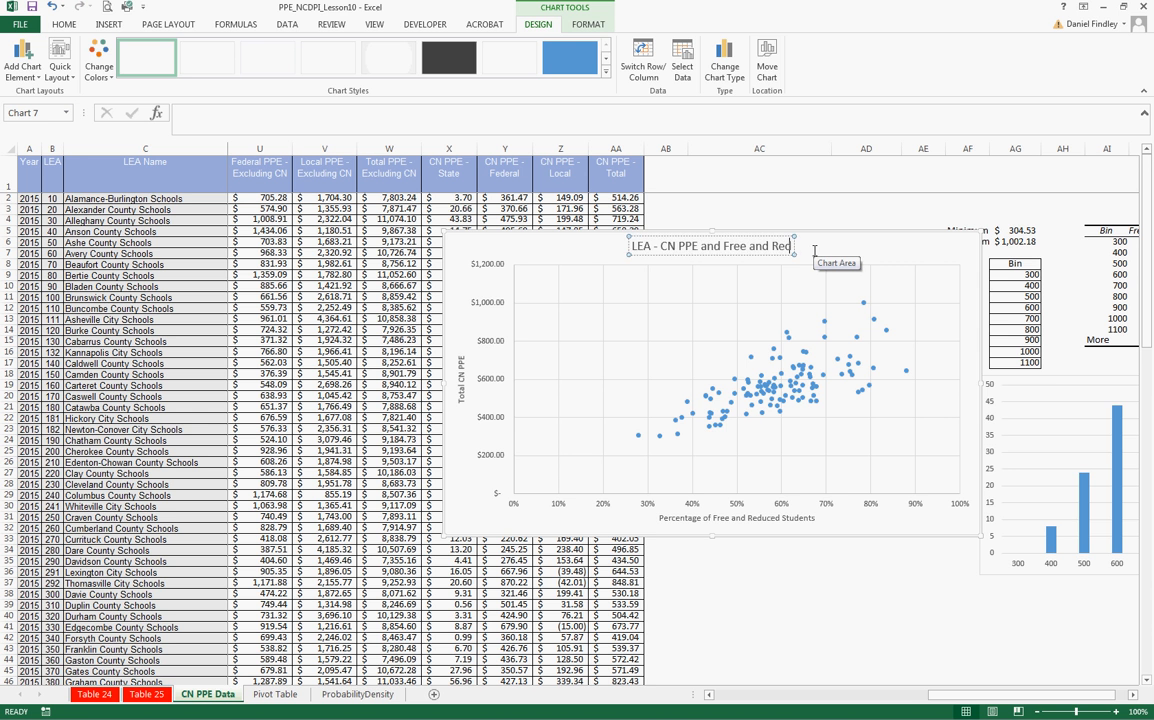
pyautogui.write('uced Status')
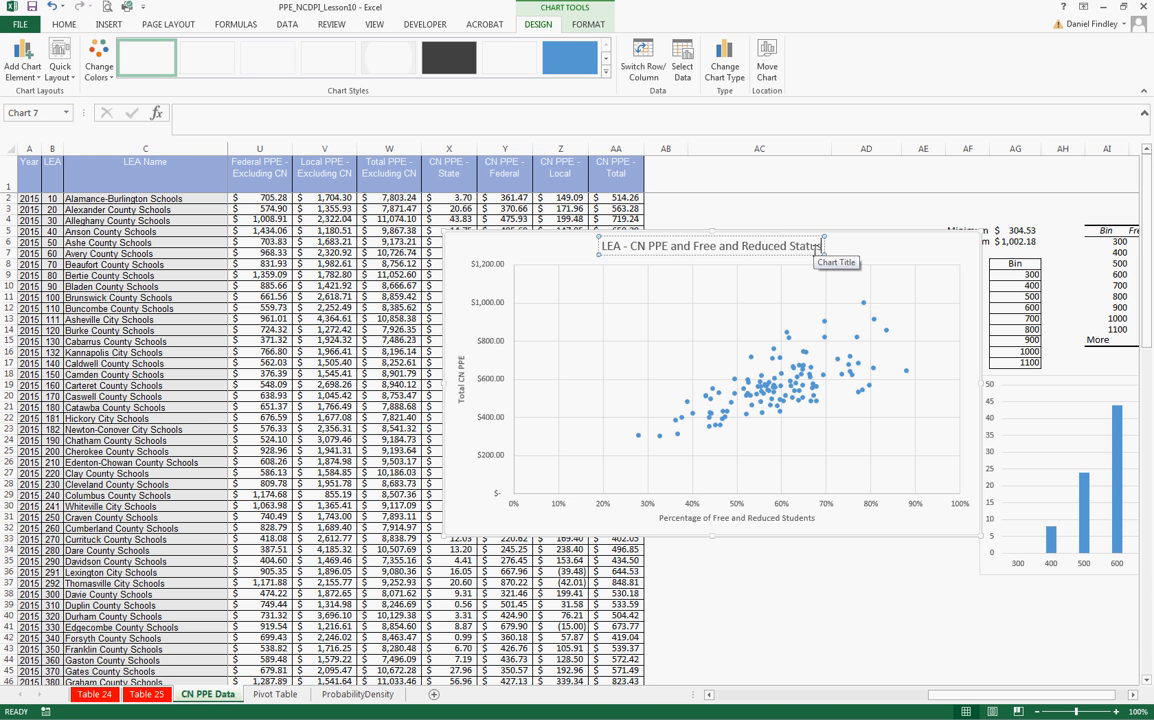
pyautogui.click(560, 532)
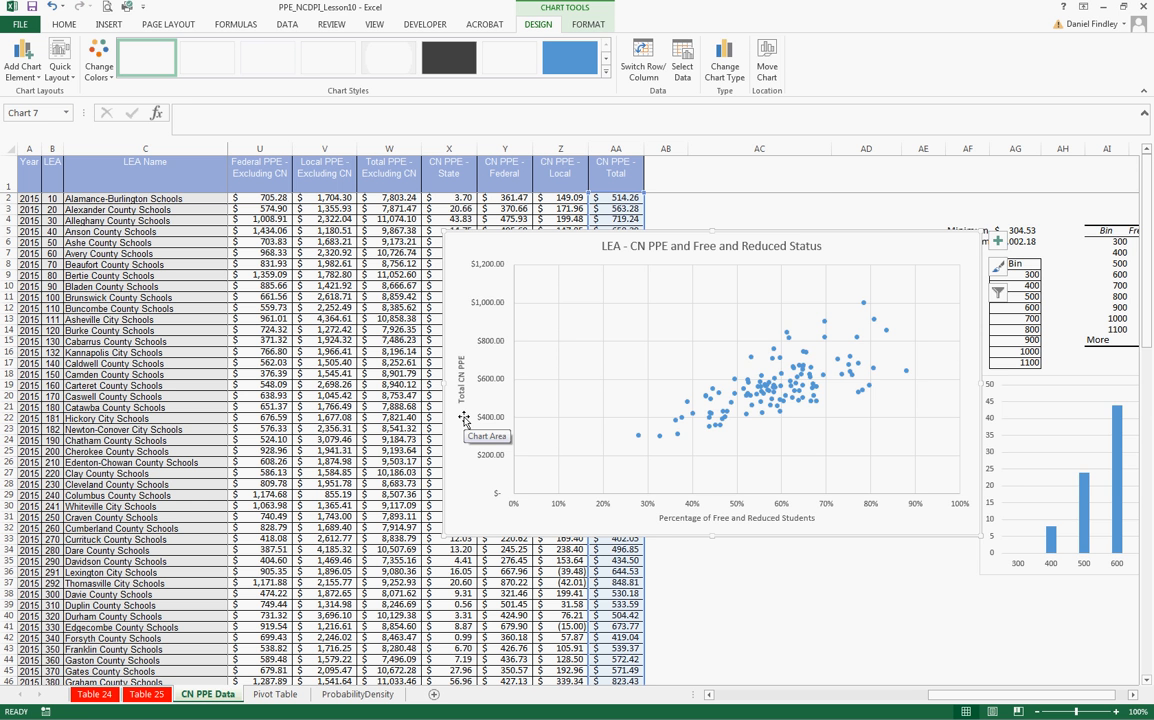
pyautogui.moveTo(457, 320); pyautogui.dragTo(543, 411)
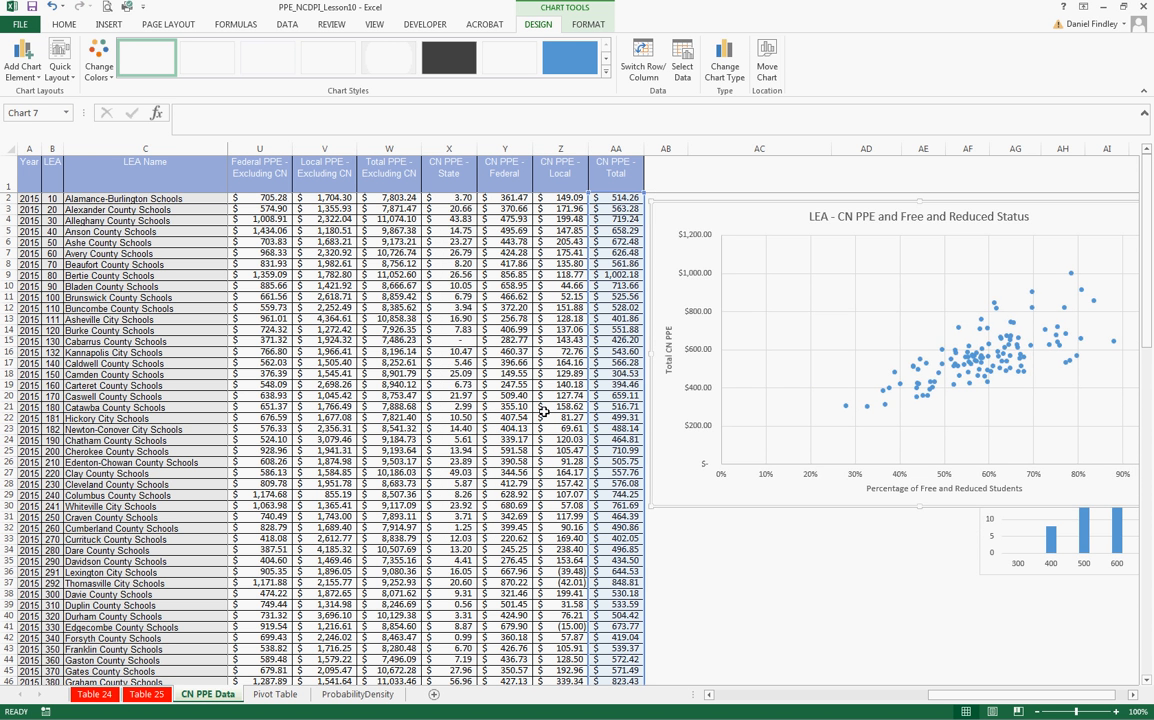
# Step: Insert a second scatter chart from the Percentage Free and Reduced Meals and CN PPE - Total columns, headers through row 116, excluding the state total
pyautogui.click(476, 462)
pyautogui.moveTo(922, 697); pyautogui.dragTo(738, 705)
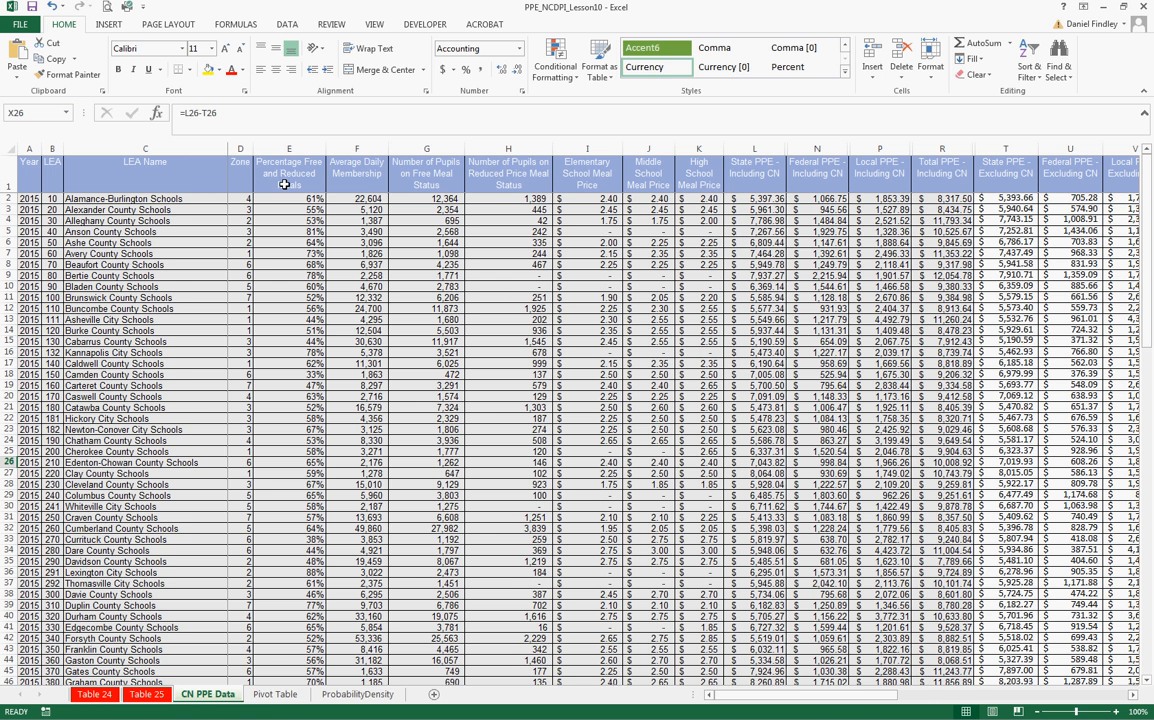
pyautogui.moveTo(284, 185); pyautogui.dragTo(286, 649)
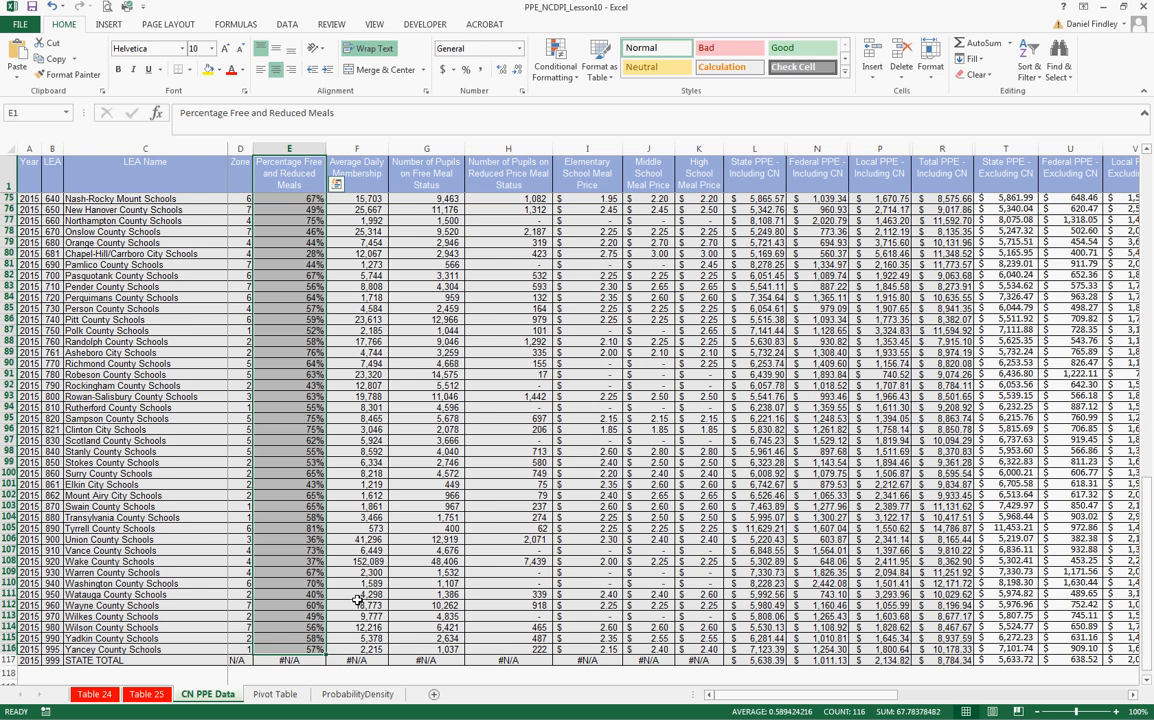
pyautogui.scroll(18, 320, 397)
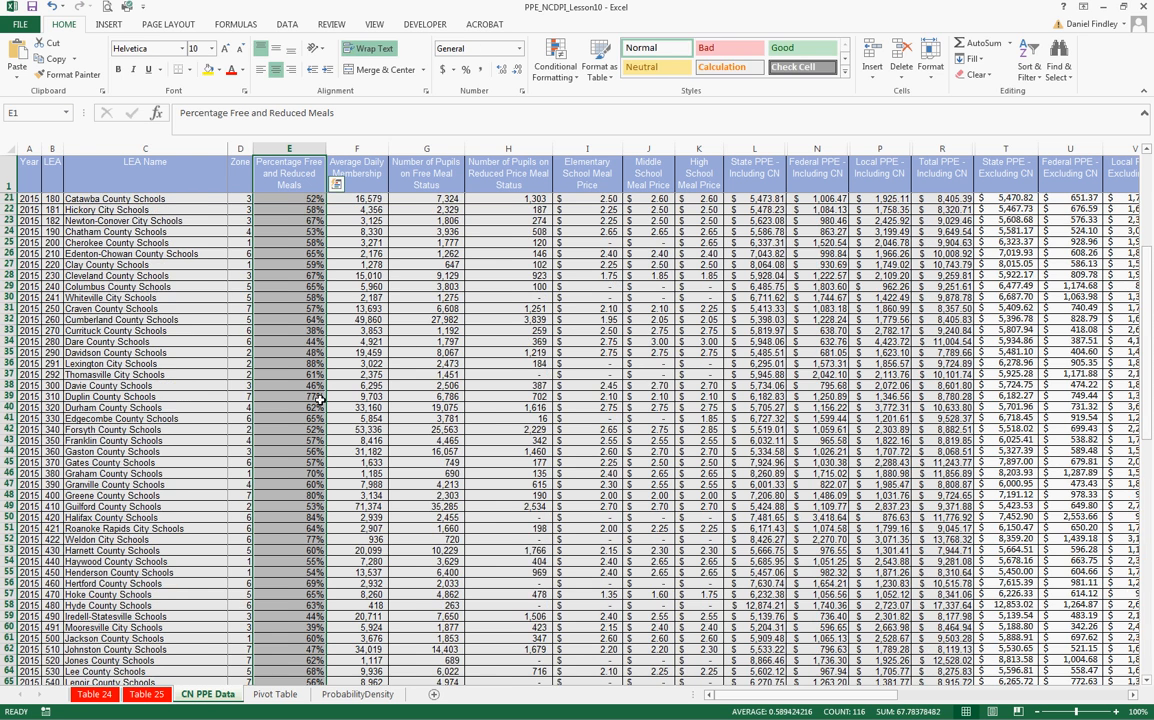
pyautogui.scroll(6, 320, 397)
pyautogui.moveTo(776, 695); pyautogui.dragTo(846, 695)
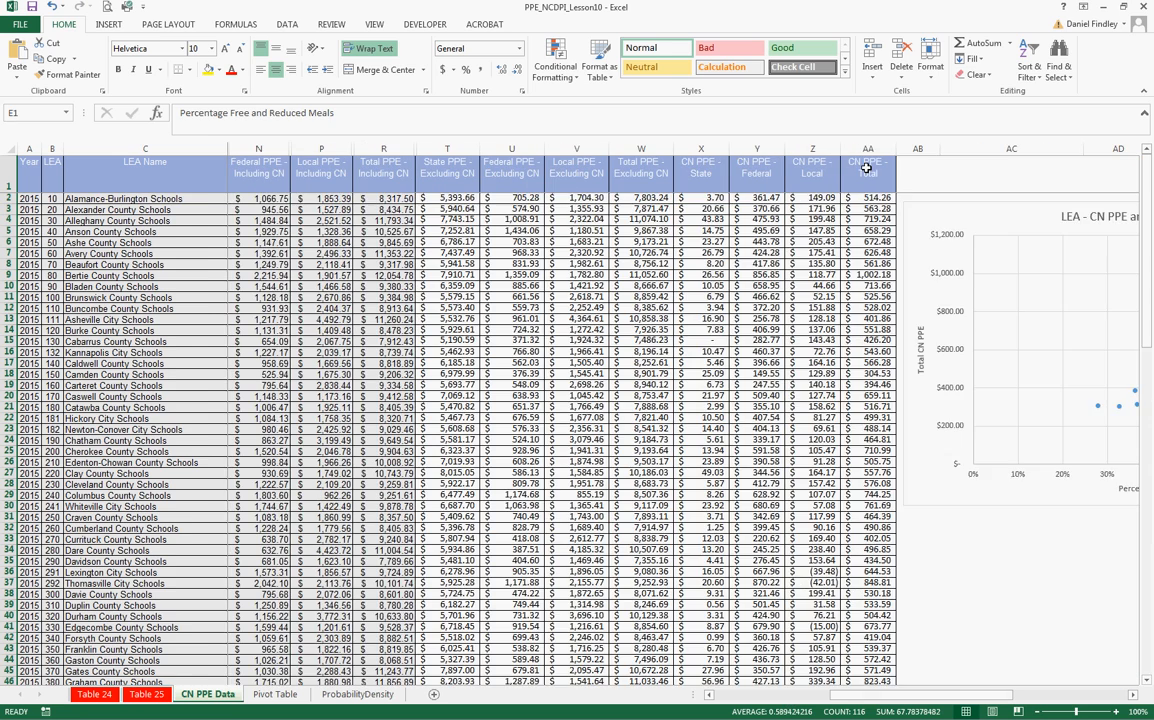
pyautogui.moveTo(866, 168); pyautogui.dragTo(866, 638)
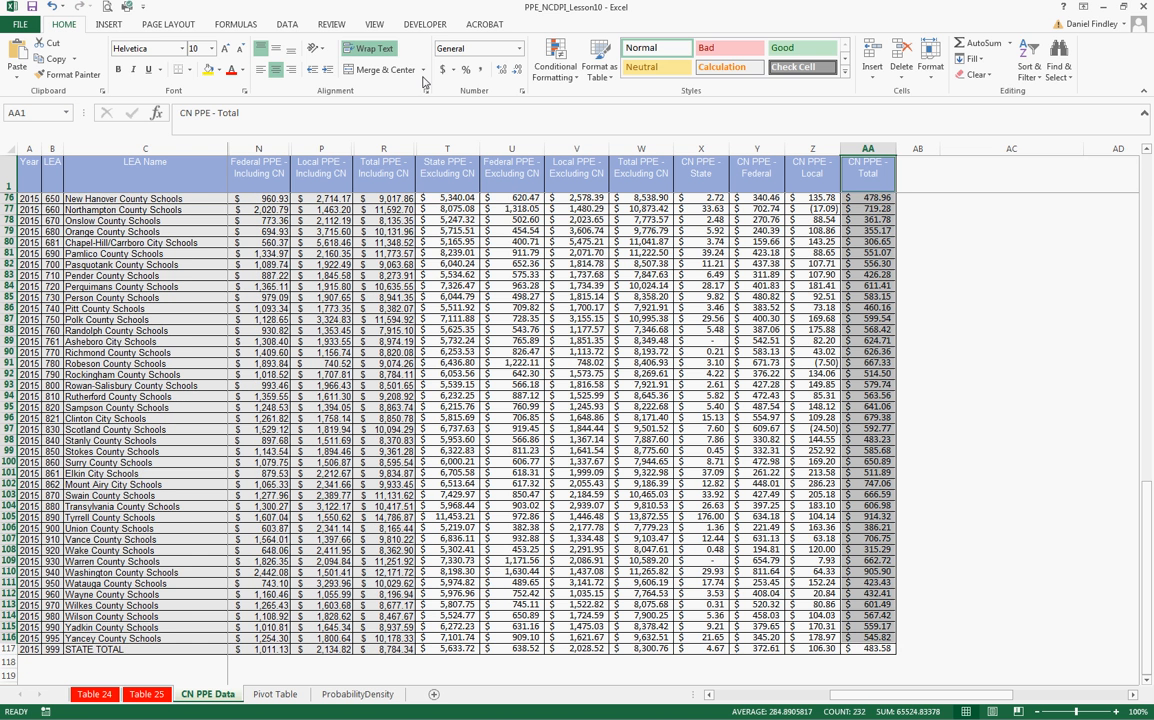
pyautogui.click(109, 25)
pyautogui.click(531, 75)
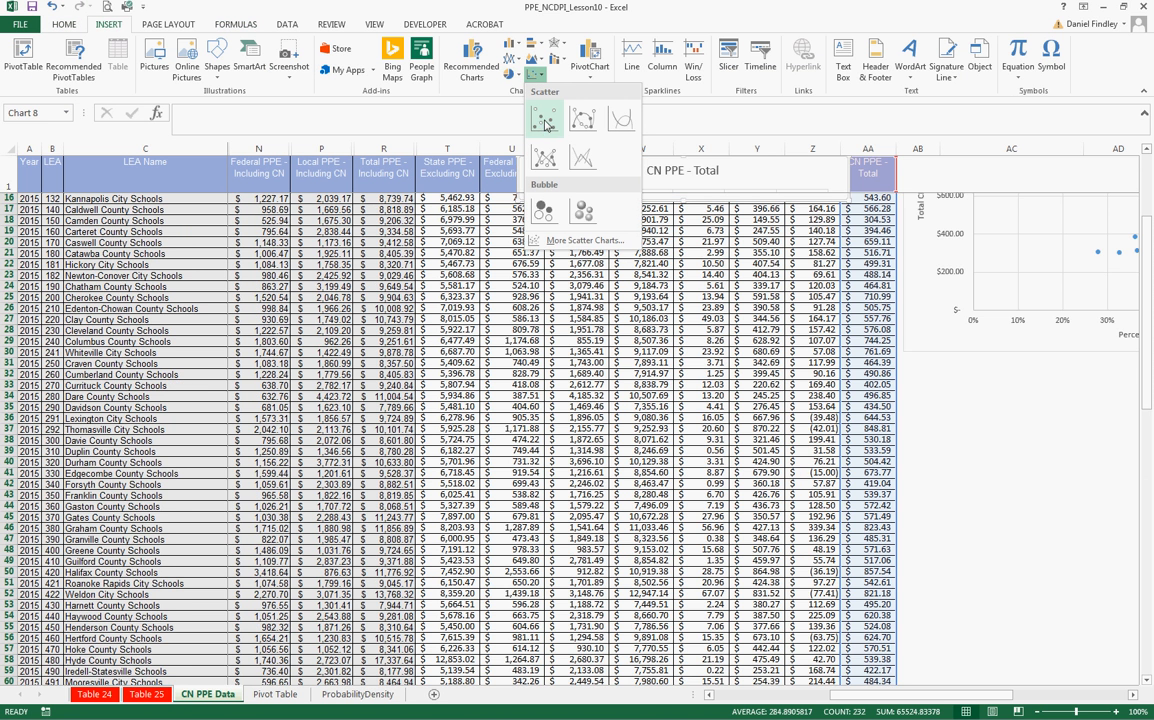
pyautogui.click(545, 122)
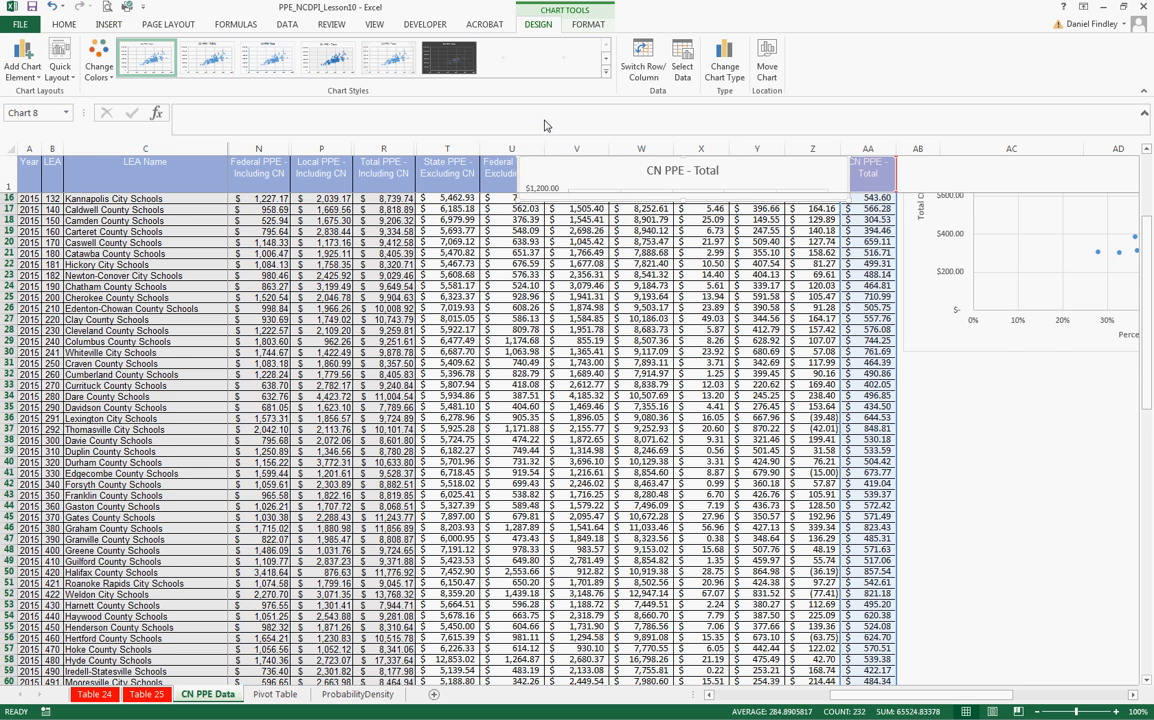
# Step: Enlarge the new "CN PPE - Total" scatter chart and place it beneath the titled scatter chart, beyond the data columns
pyautogui.scroll(1, 540, 440)
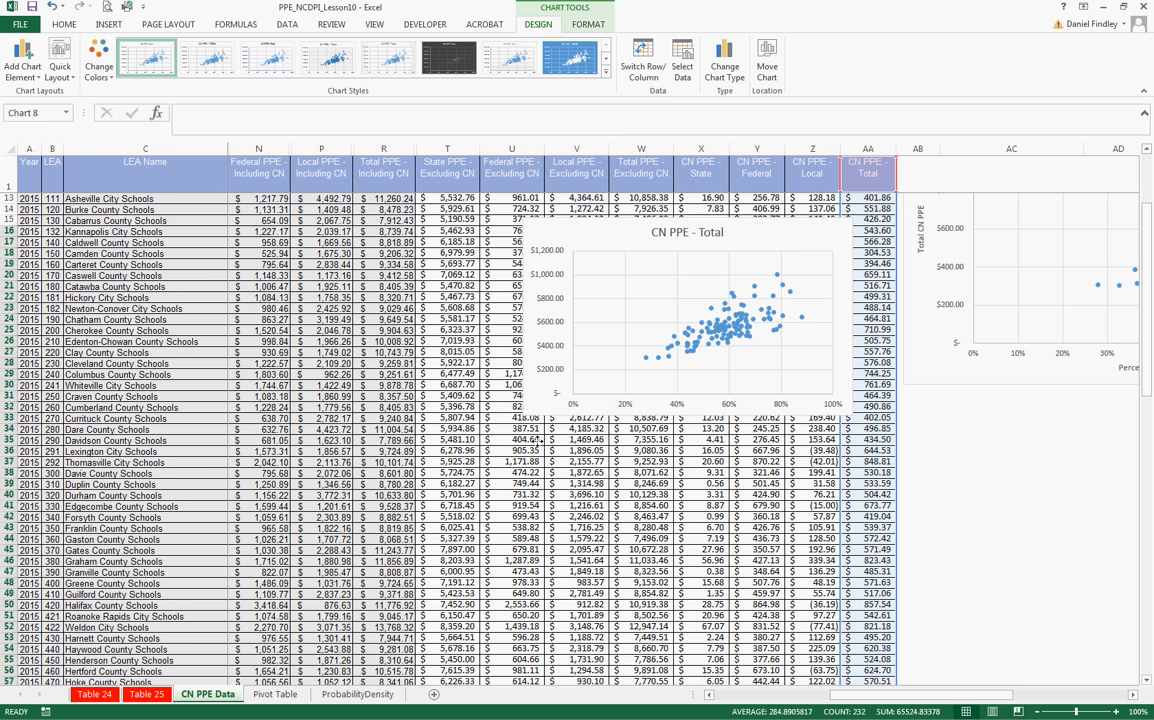
pyautogui.moveTo(541, 242); pyautogui.dragTo(398, 239)
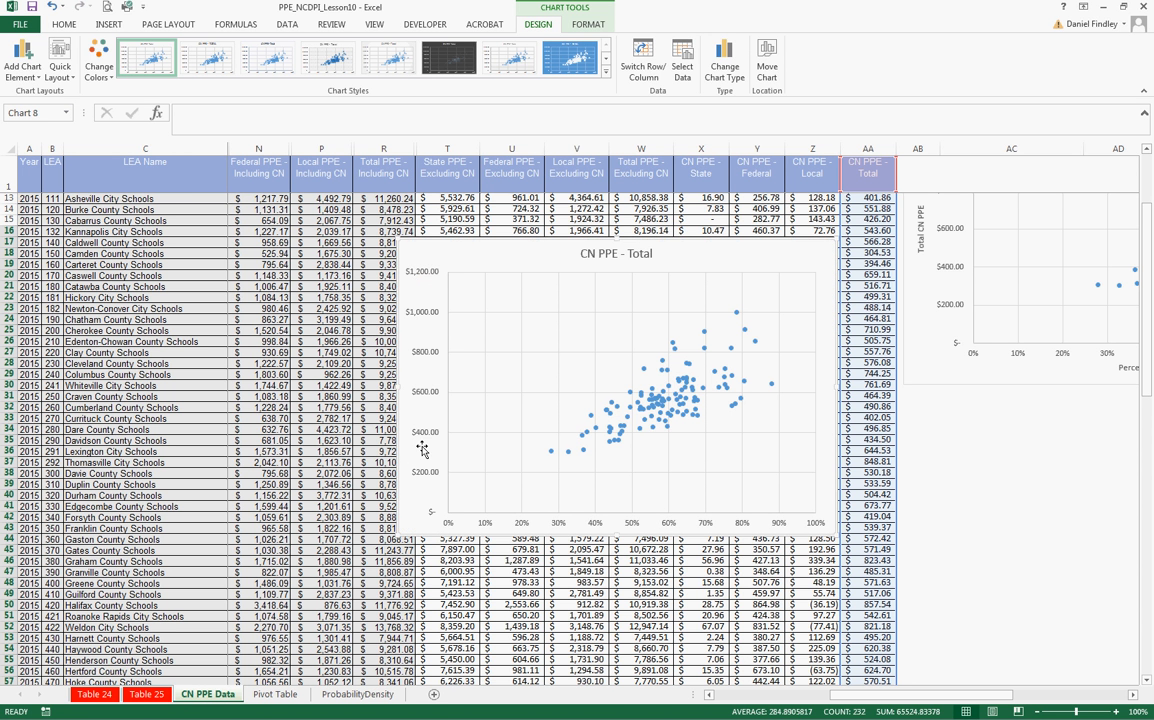
pyautogui.moveTo(399, 387); pyautogui.dragTo(343, 387)
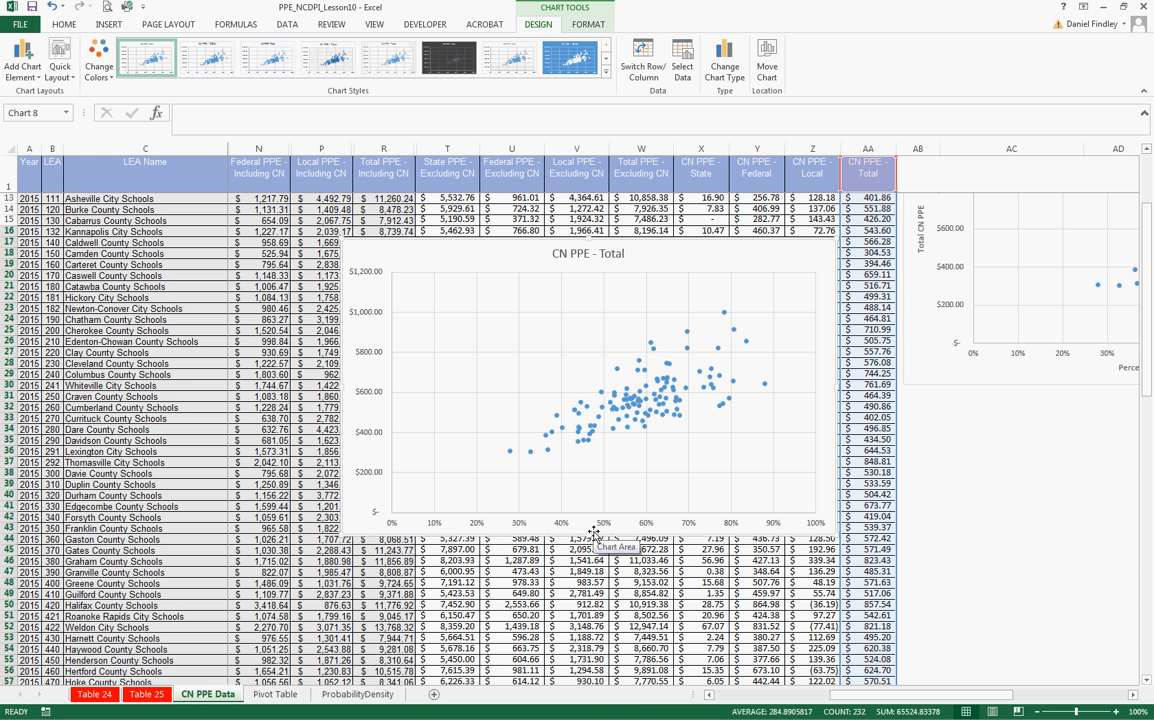
pyautogui.moveTo(371, 467); pyautogui.dragTo(916, 653)
pyautogui.click(1133, 697)
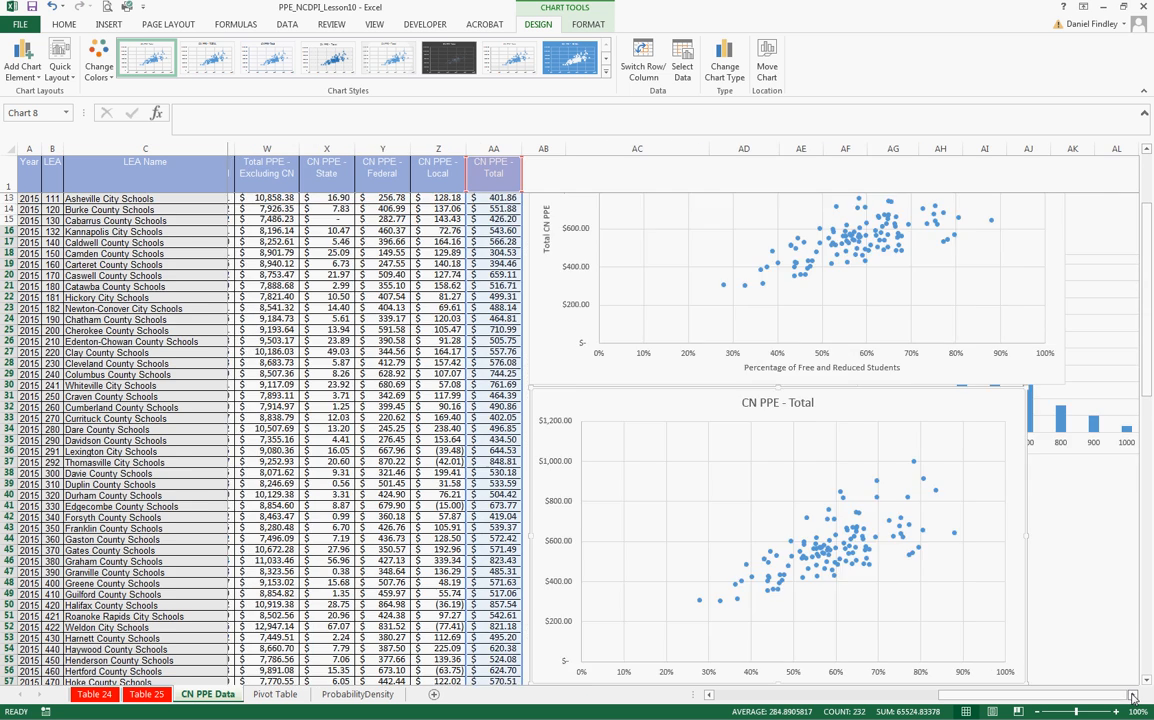
# Step: Compare the two scatter charts and delete the duplicate titled "CN PPE - Total"
pyautogui.scroll(4, 958, 587)
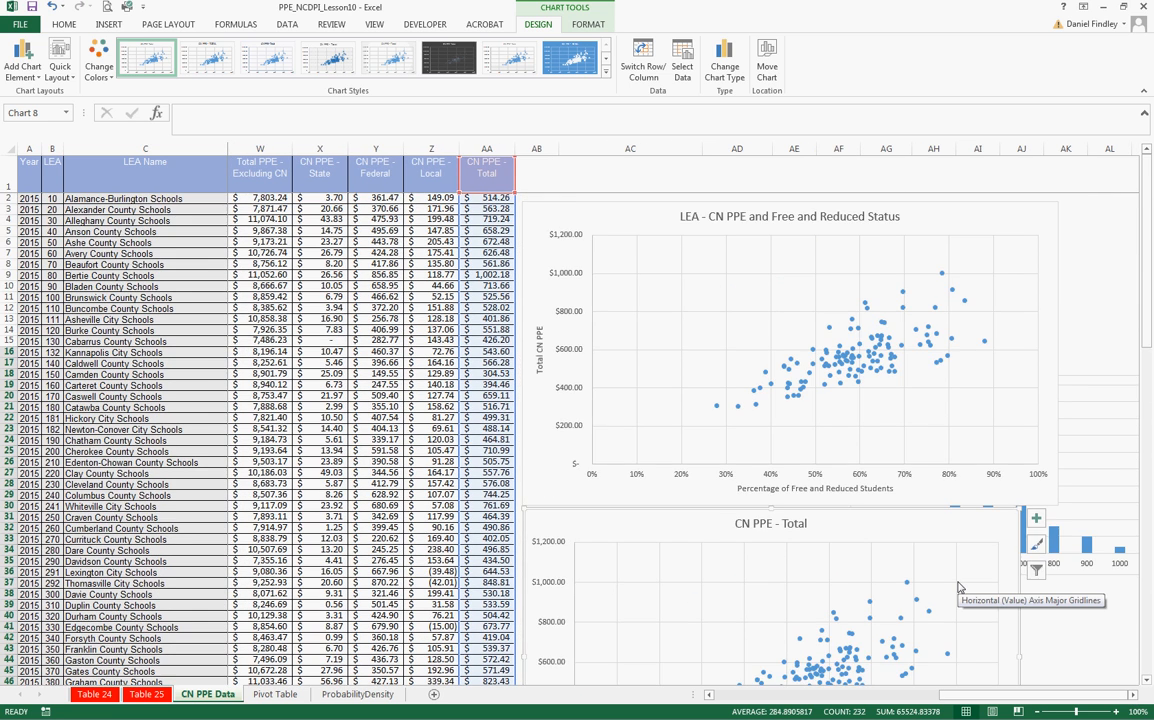
pyautogui.scroll(-2, 958, 587)
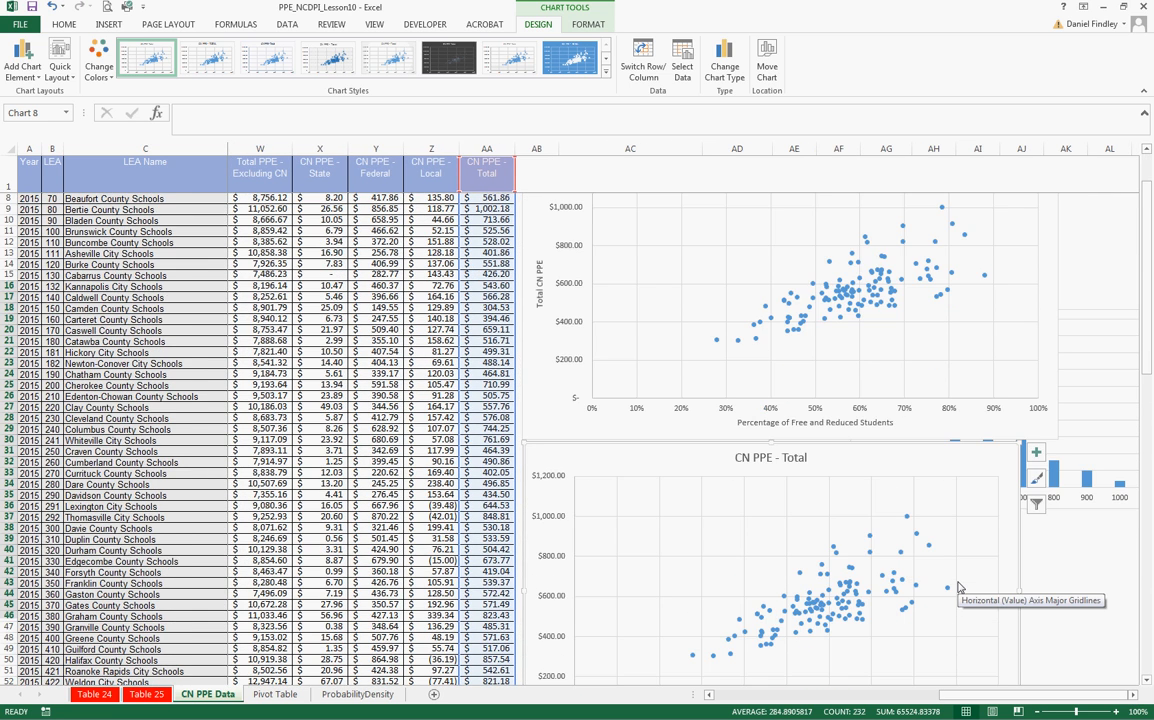
pyautogui.scroll(-2, 958, 587)
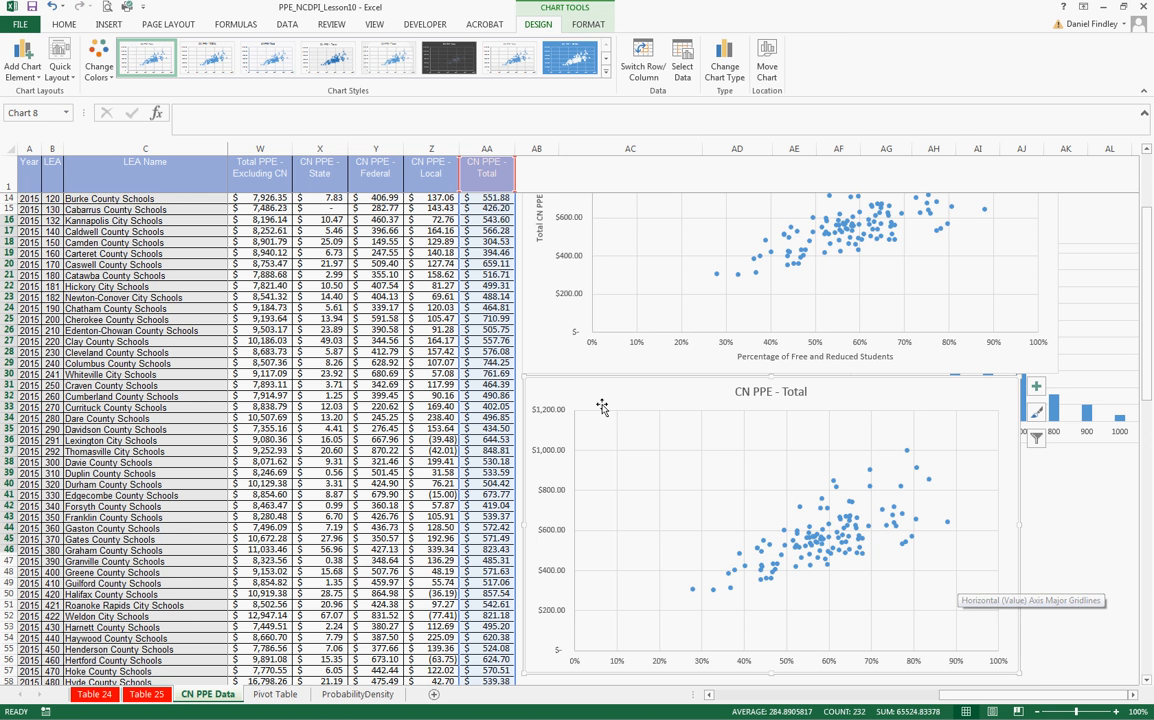
pyautogui.press('Delete')
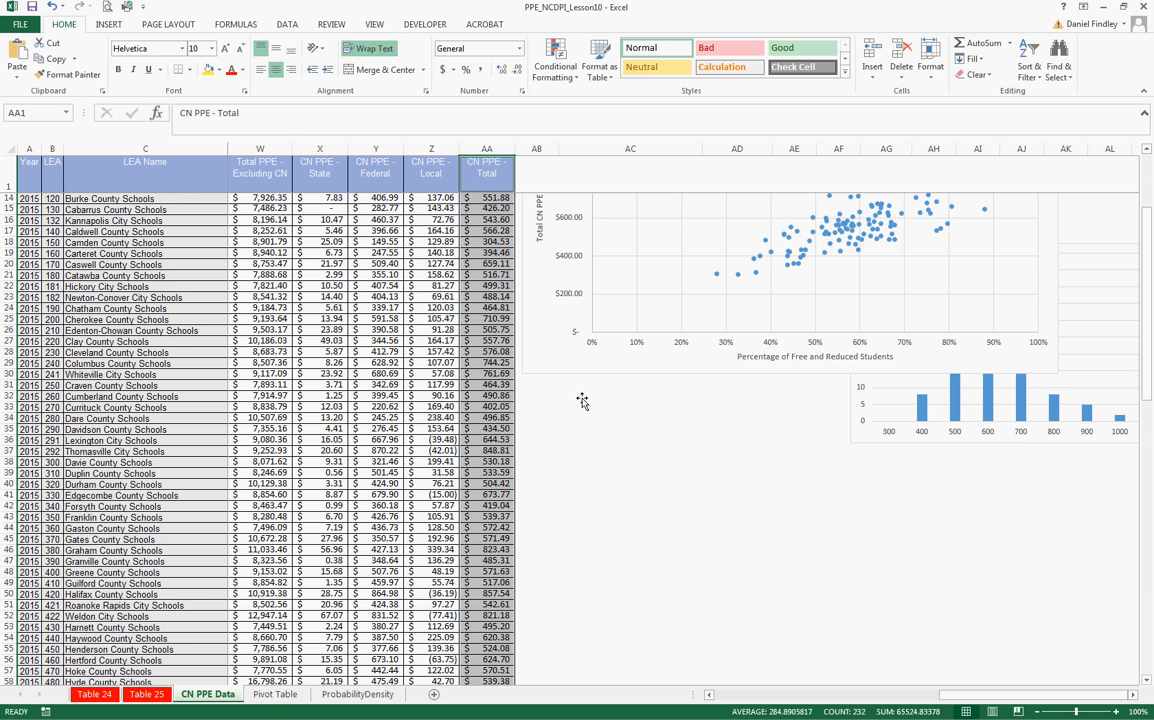